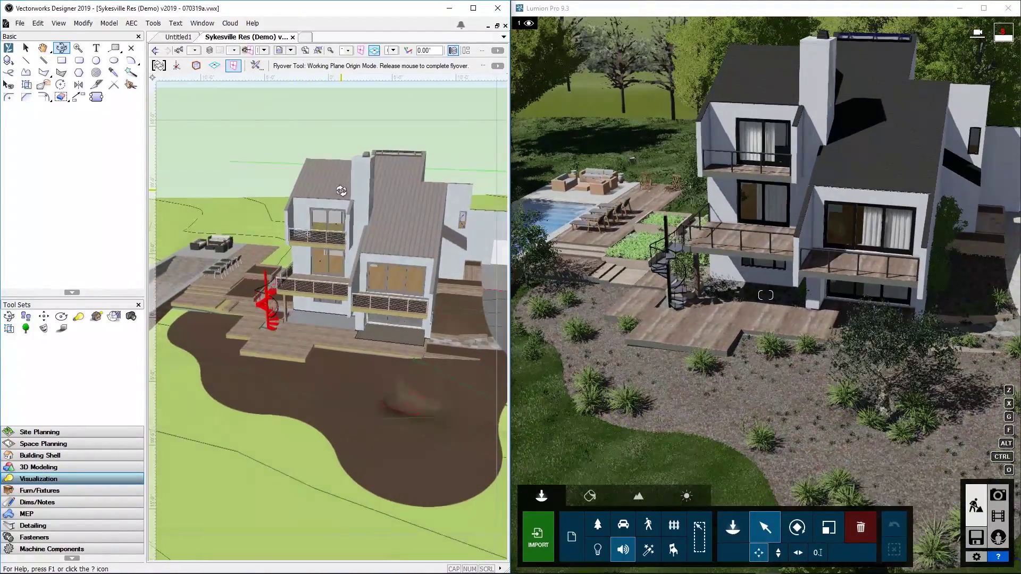
key("shift+w")
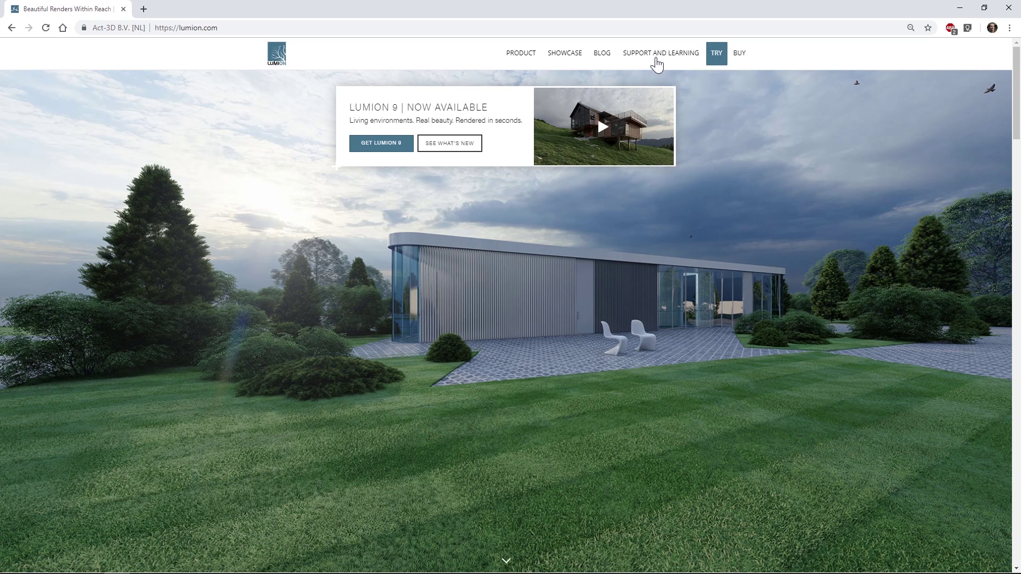
Download the Lumion LiveSync for Vectorworks 2019 SP3 installer from the downloads section of Lumion's support site
left_click(657, 62)
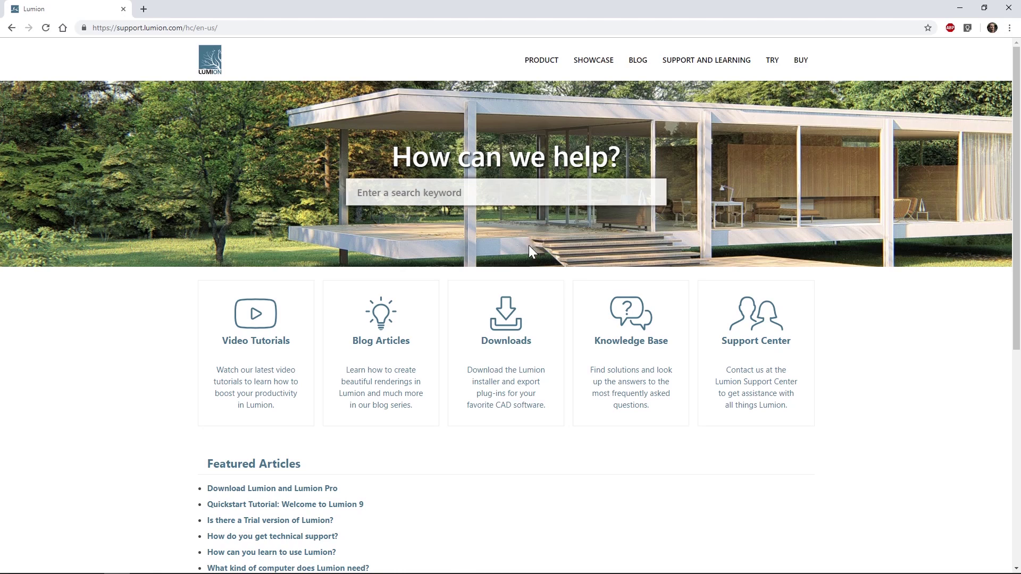
left_click(510, 315)
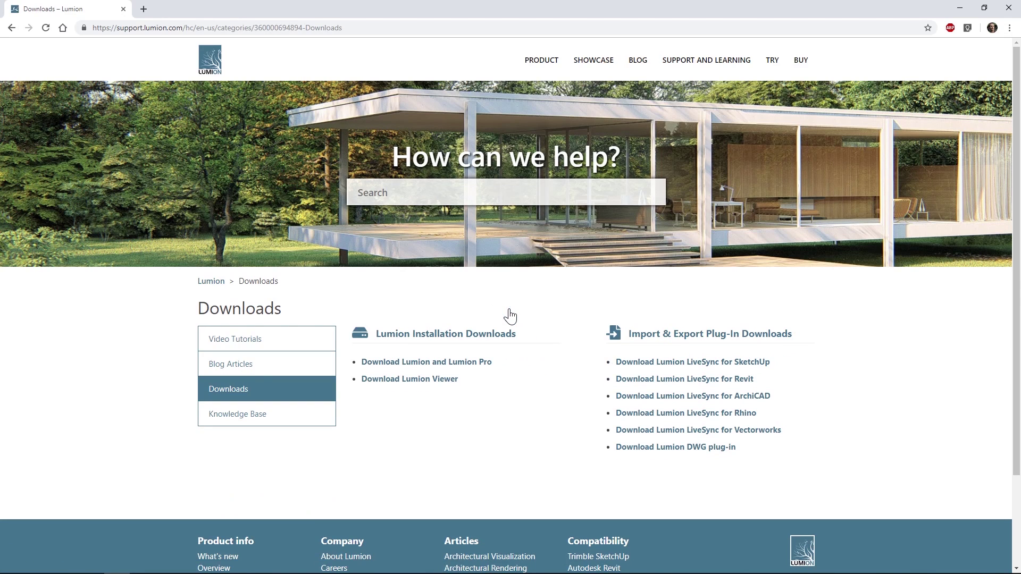
left_click(635, 430)
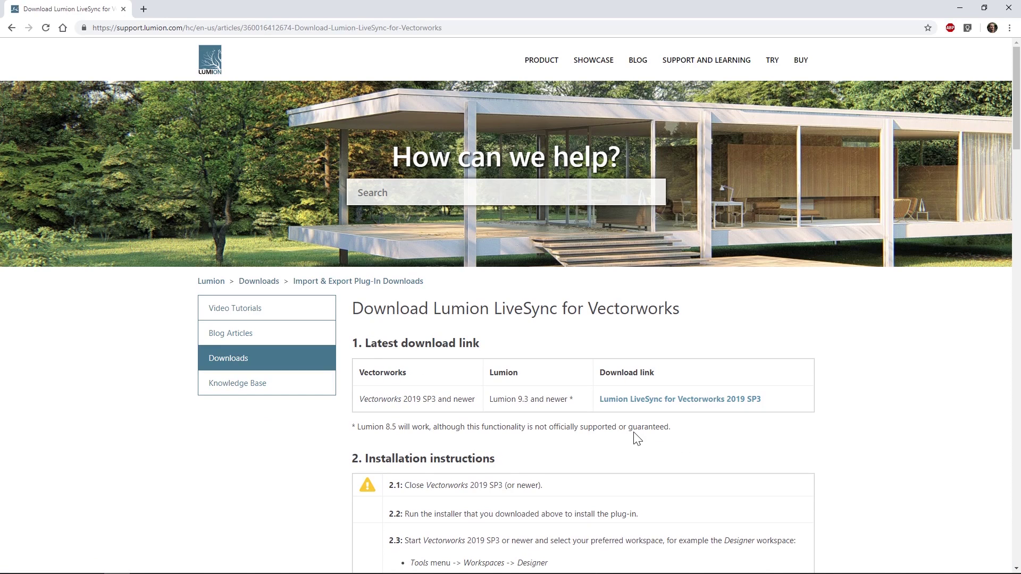
left_click(708, 407)
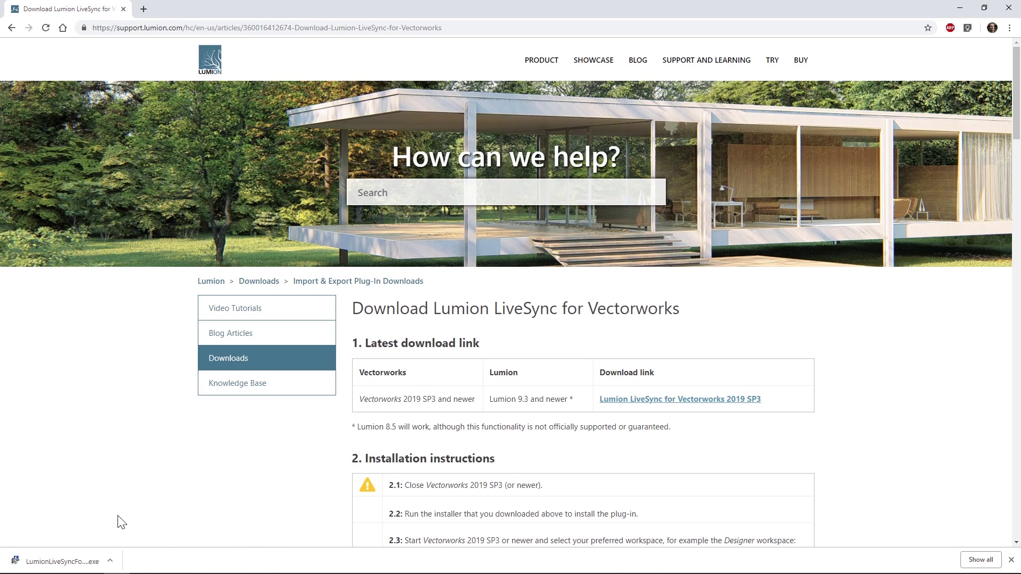
Run the downloaded Lumion LiveSync for Vectorworks installer and complete its setup wizard
left_click(69, 565)
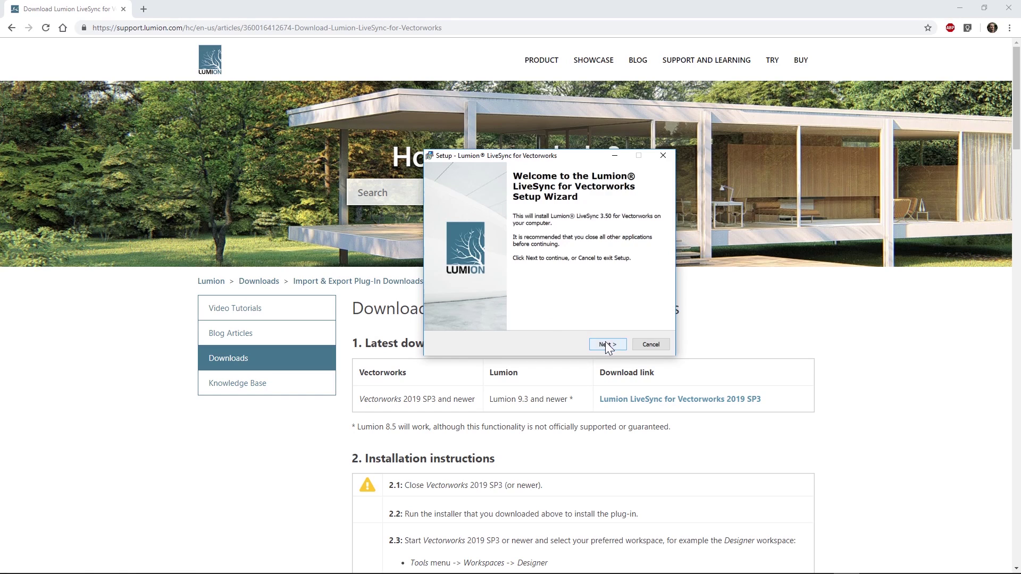
left_click(607, 344)
left_click(607, 345)
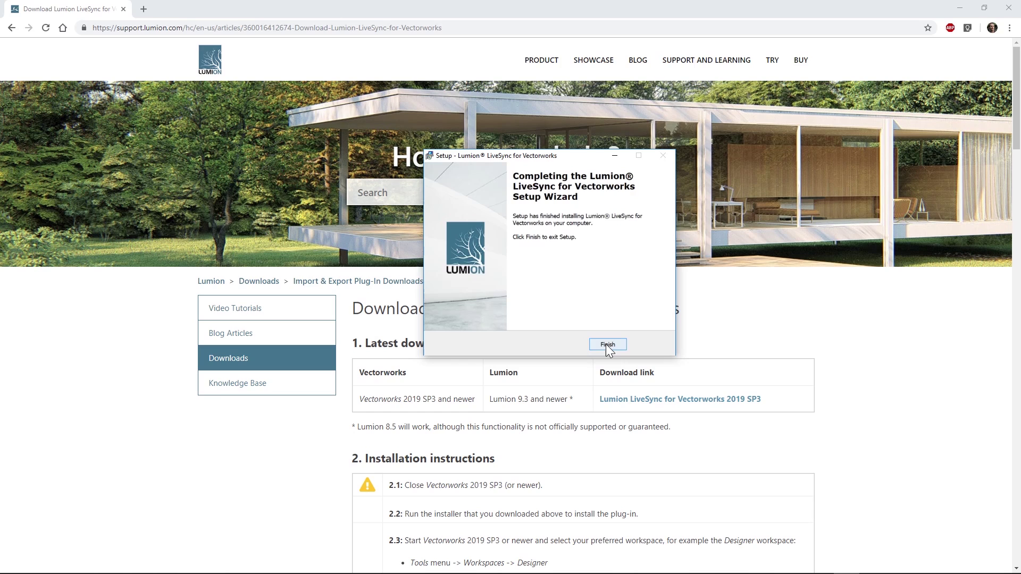
left_click(607, 344)
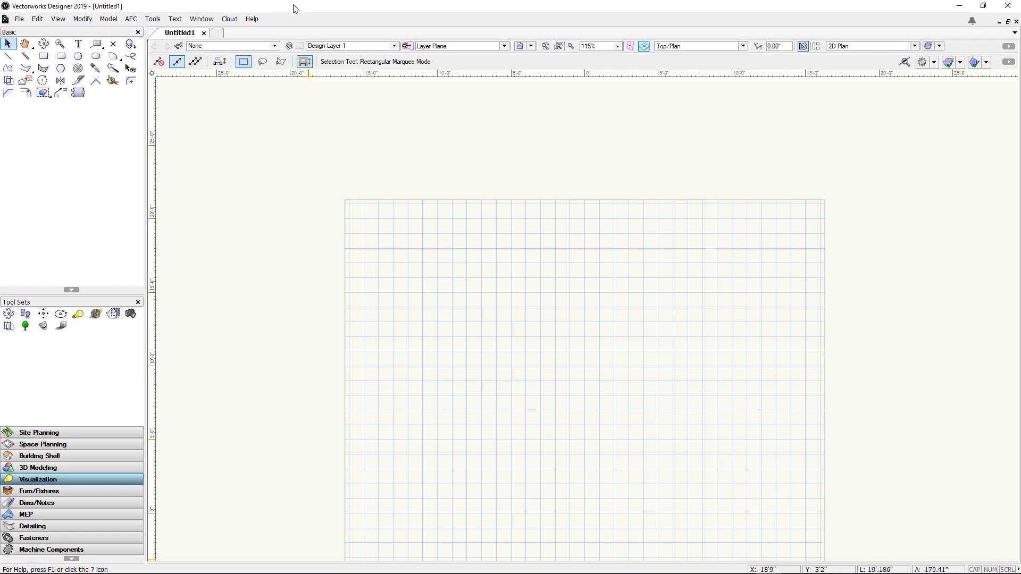
Add the Lumion LiveSync tool above Selection in the View/Draw set of the Architect workspace's Basic palette, and briefly activate the tool
left_click(156, 22)
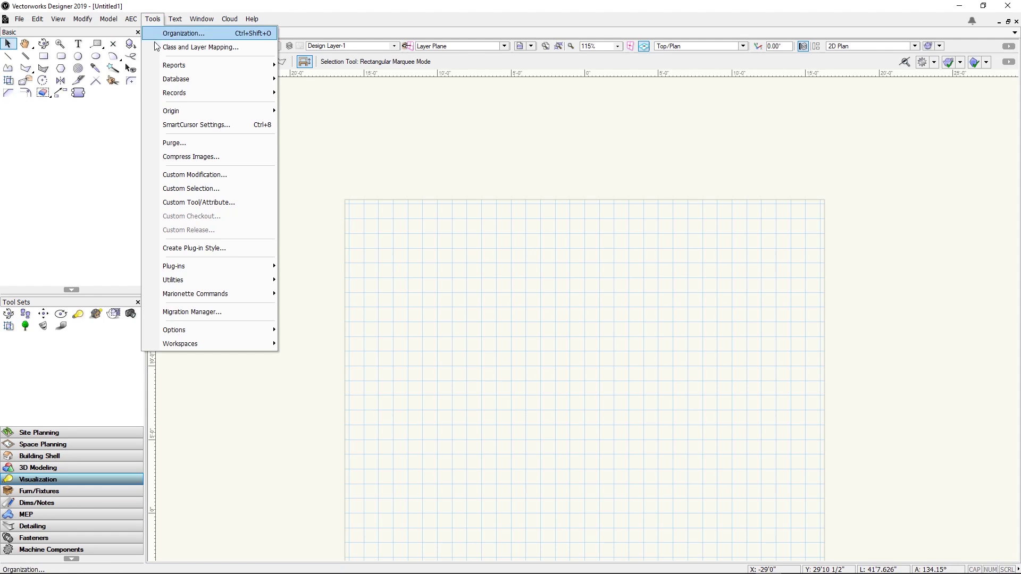
mouse_move(222, 355)
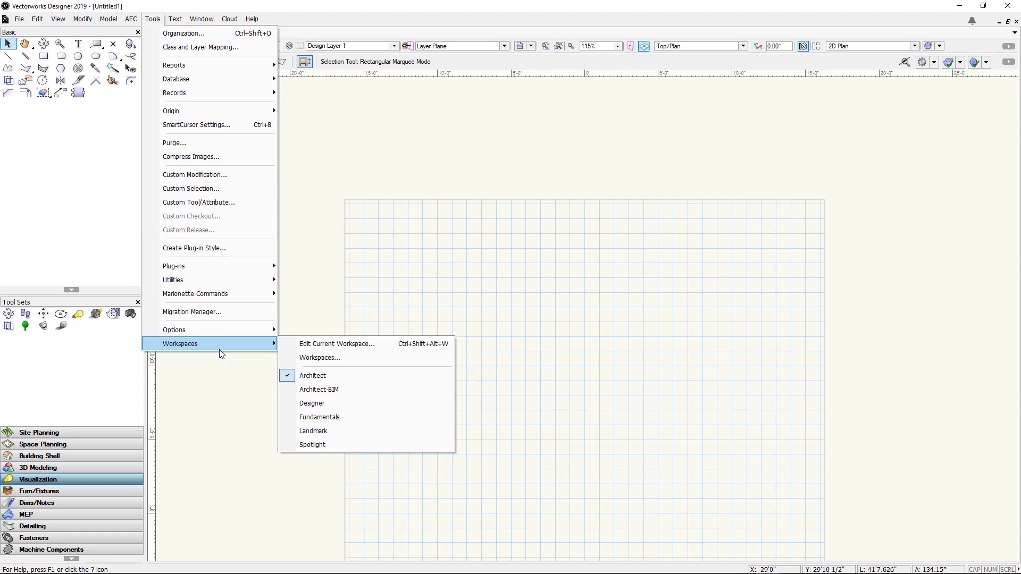
left_click(314, 345)
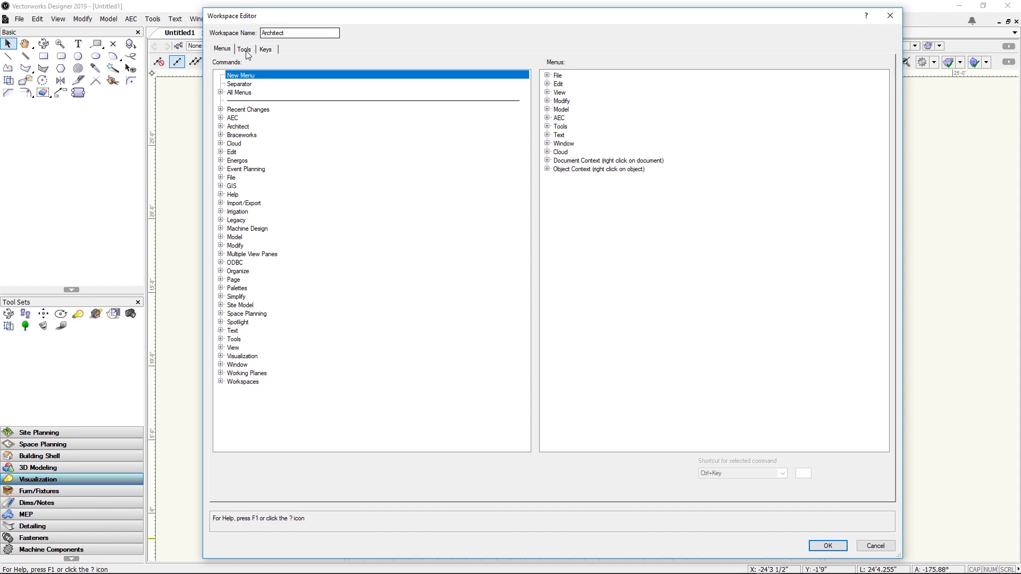
left_click(247, 51)
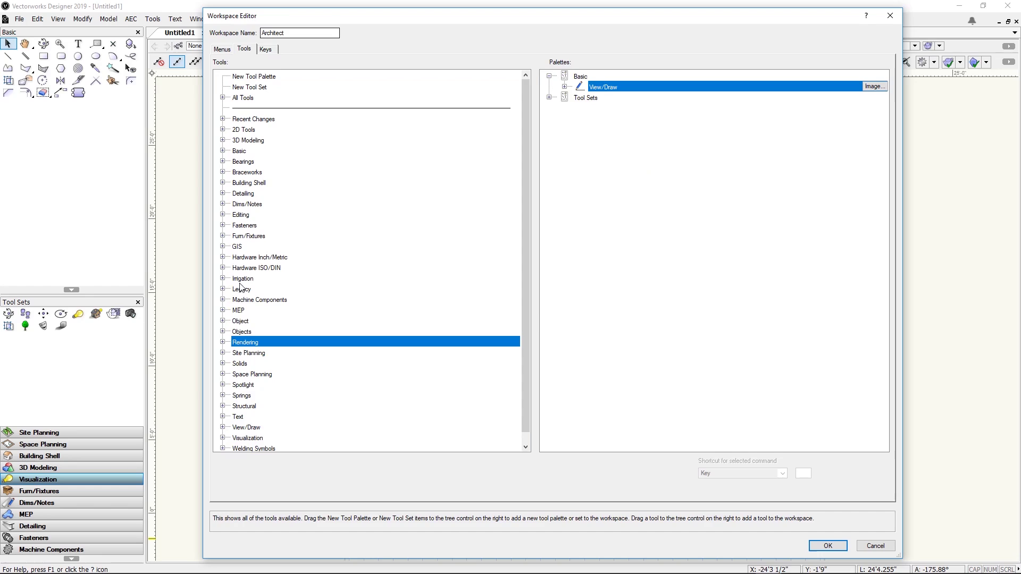
left_click(223, 343)
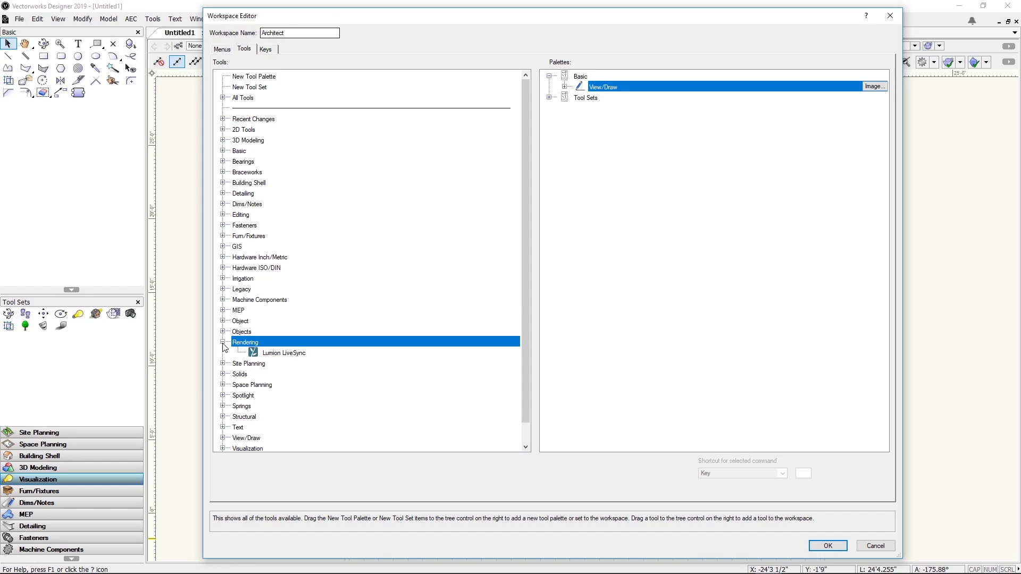
left_click(271, 356)
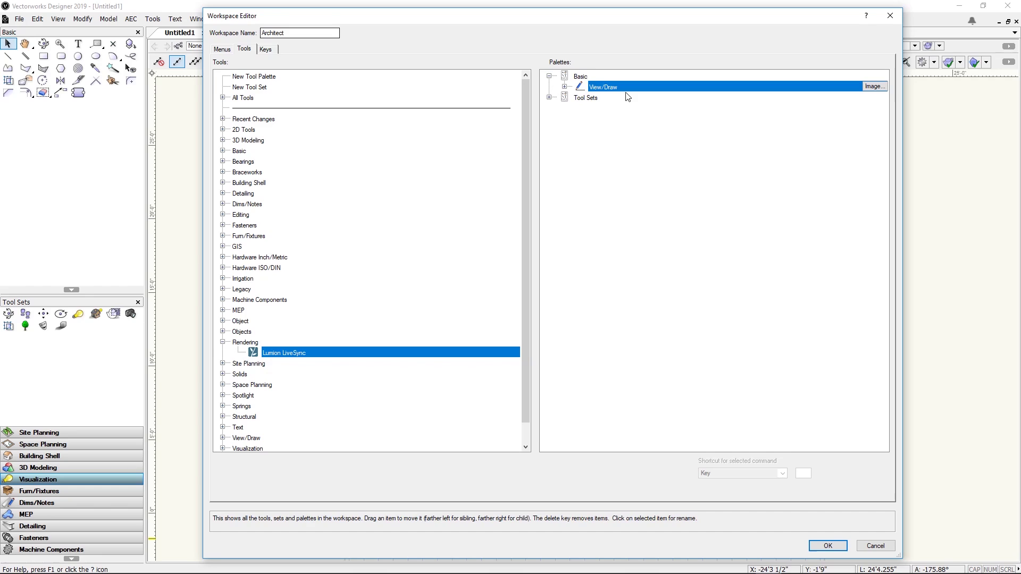
left_click(565, 88)
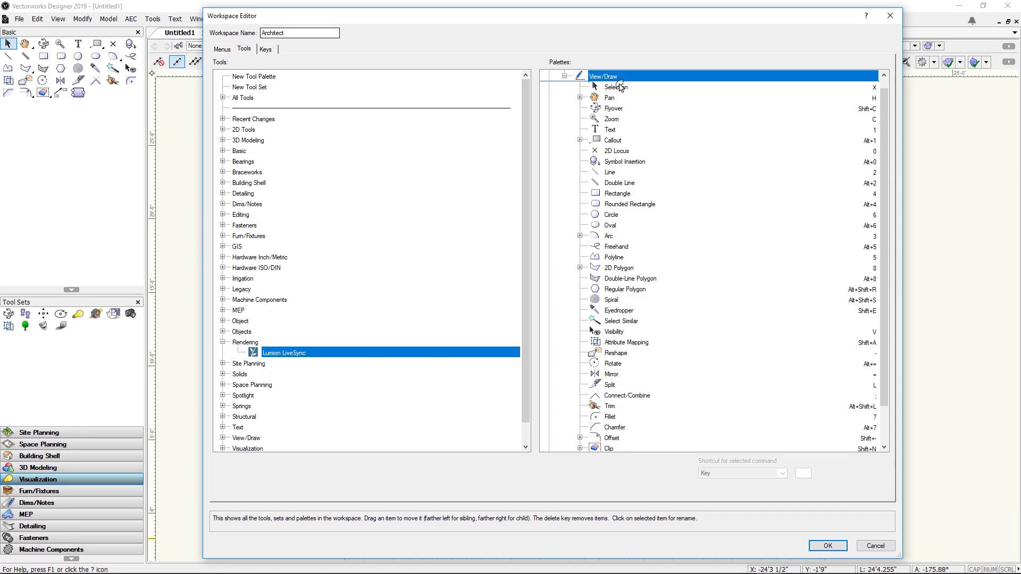
left_click_drag(620, 87, 621, 88)
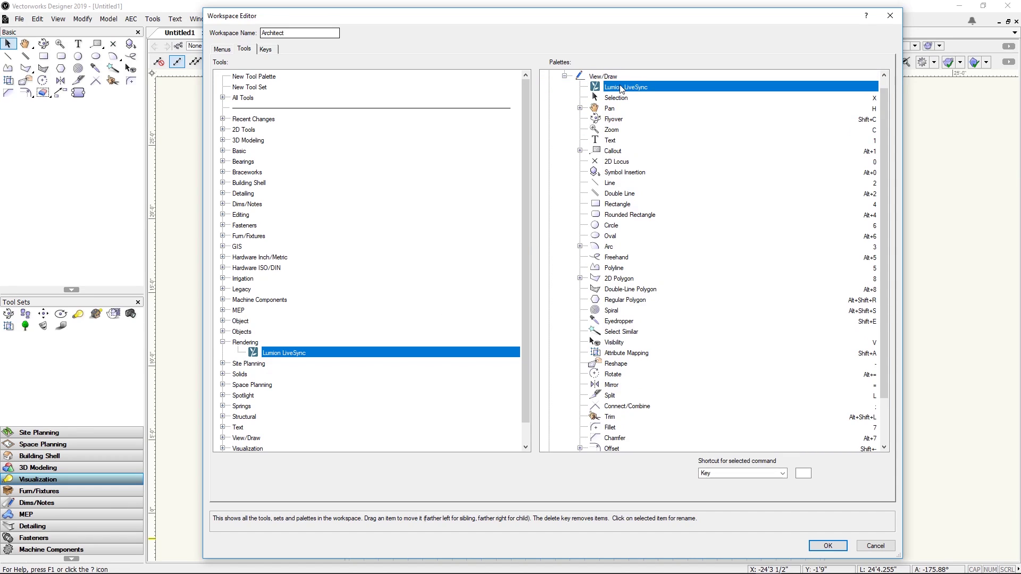
left_click(827, 545)
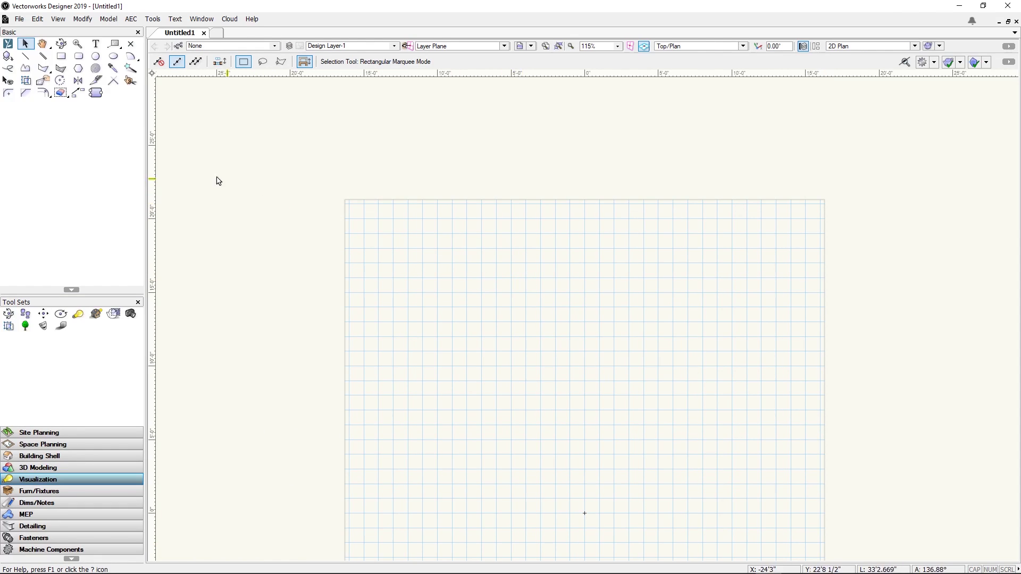
left_click(7, 46)
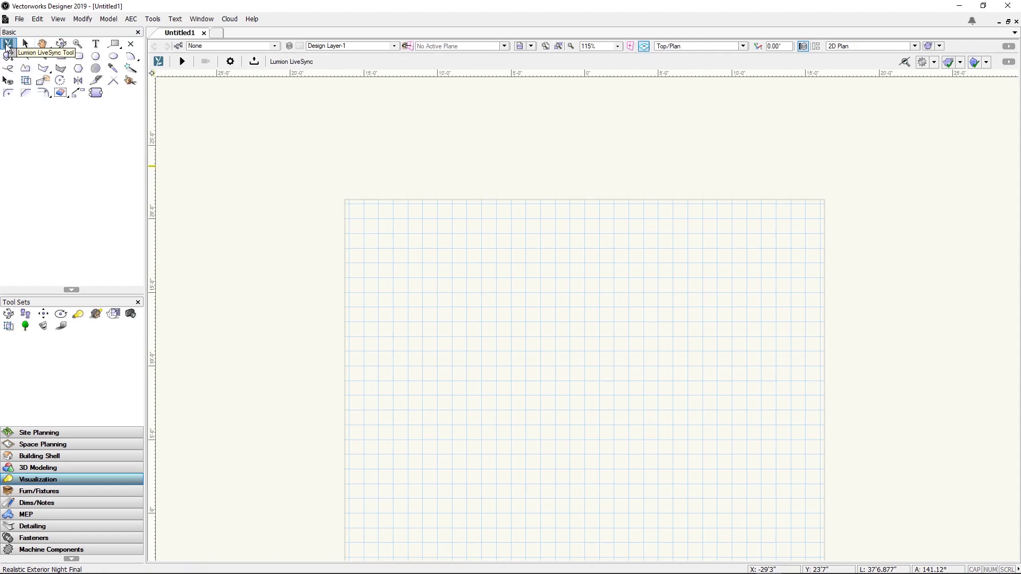
left_click(25, 43)
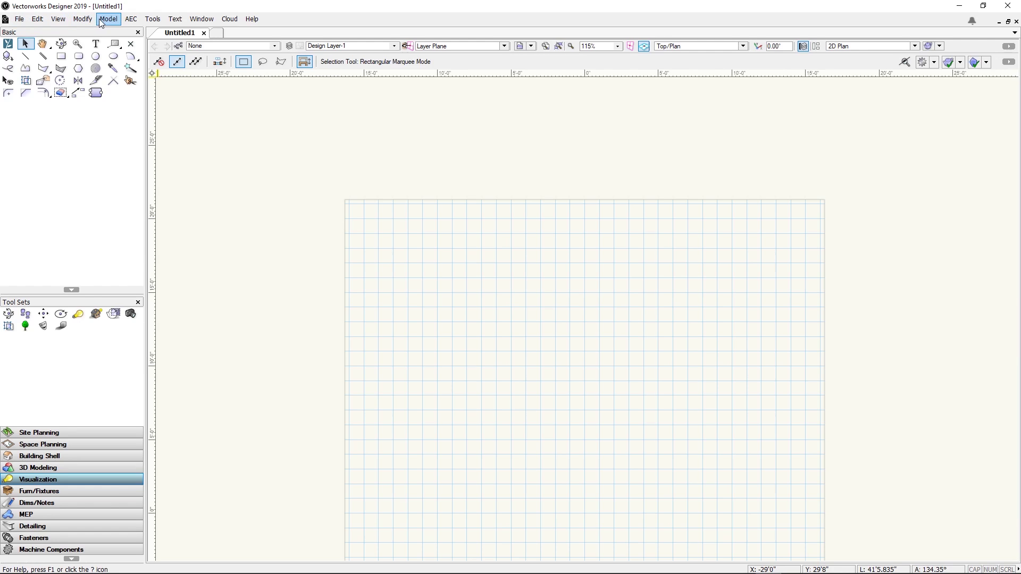
Add the Export Lumion COLLADA file (3D only) command above Export 3DS in the workspace's File Export submenu, and check that submenu
left_click(153, 18)
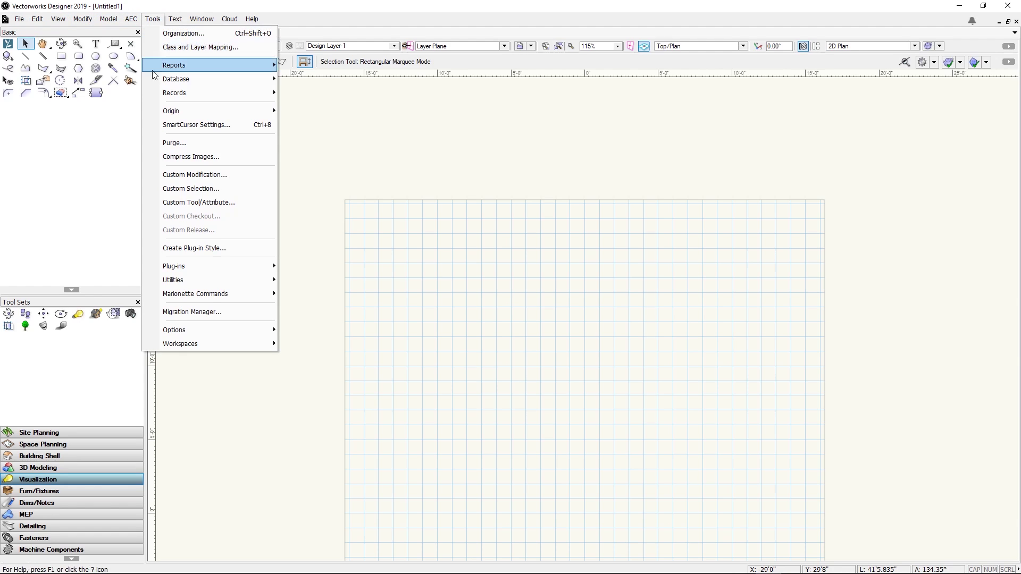
mouse_move(190, 344)
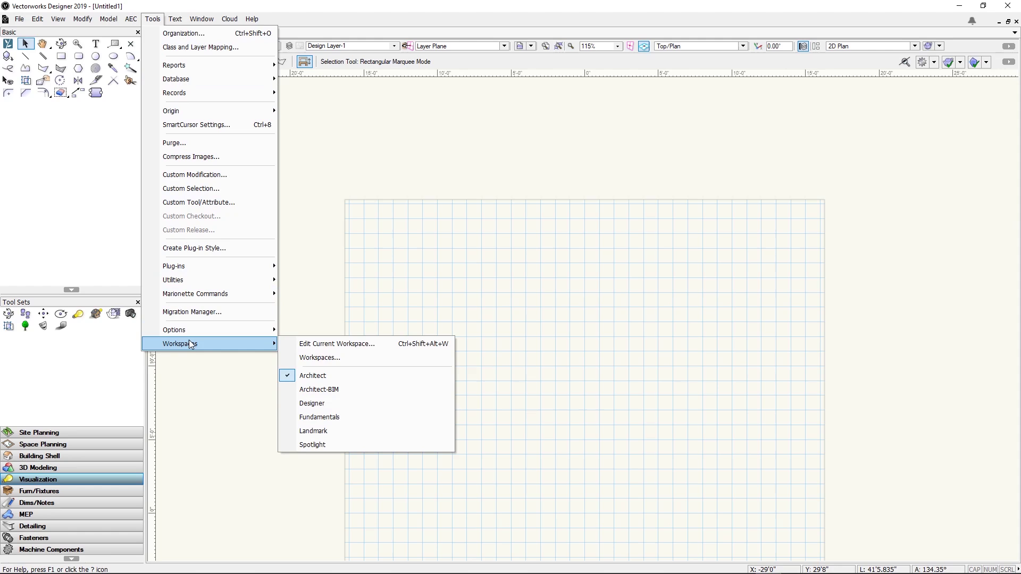
left_click(310, 344)
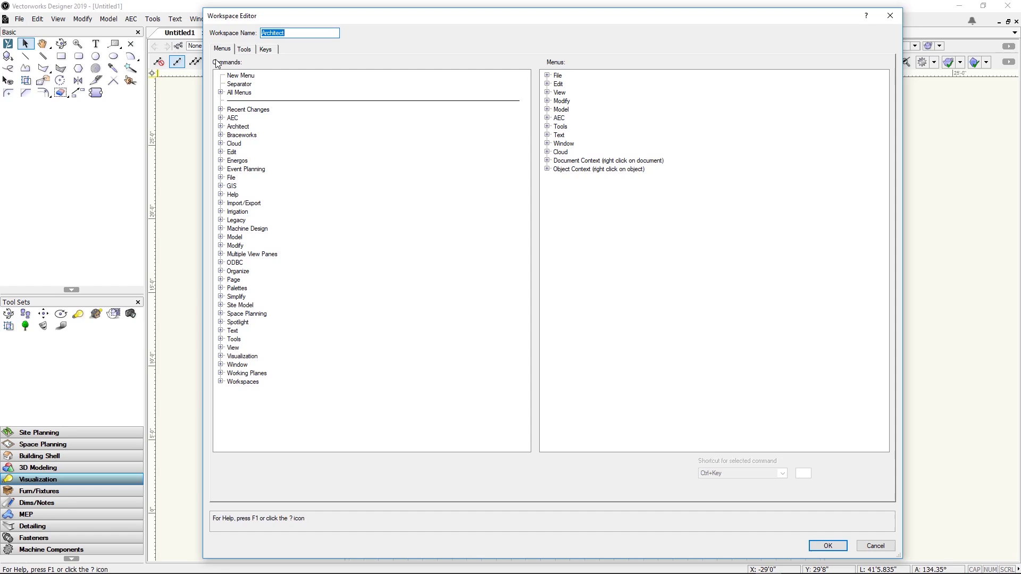
left_click(221, 204)
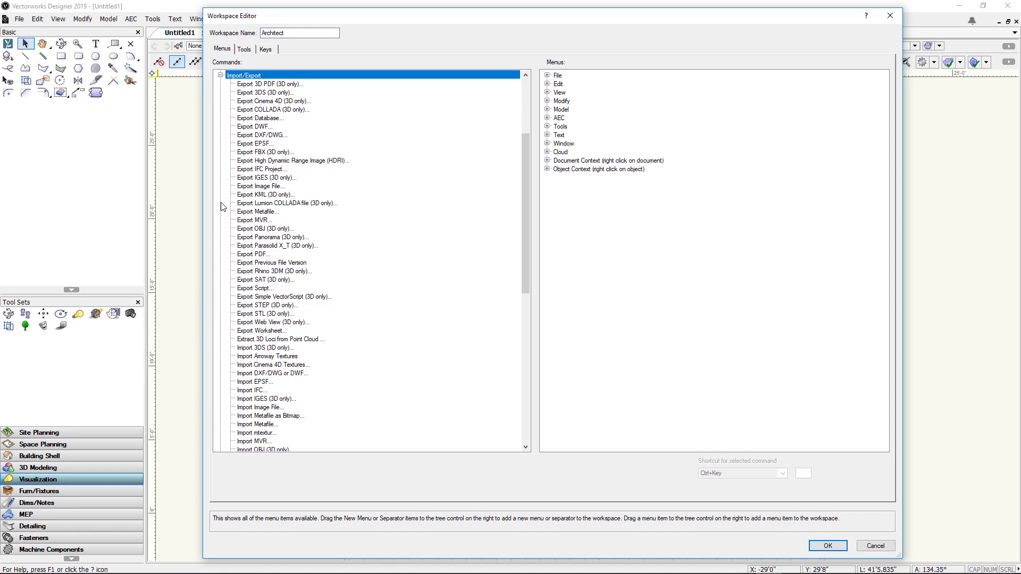
left_click(548, 75)
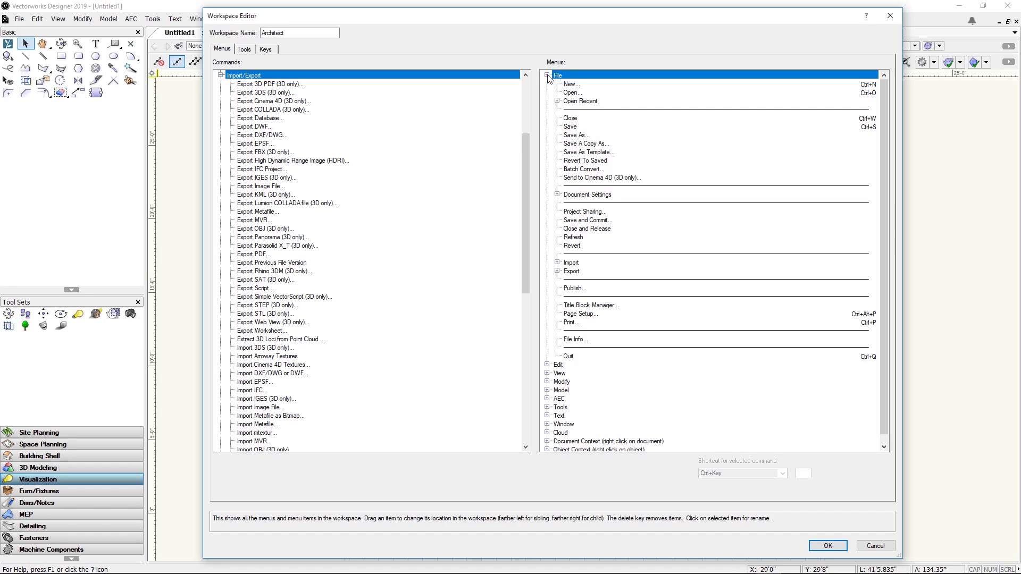
left_click(558, 271)
left_click(251, 204)
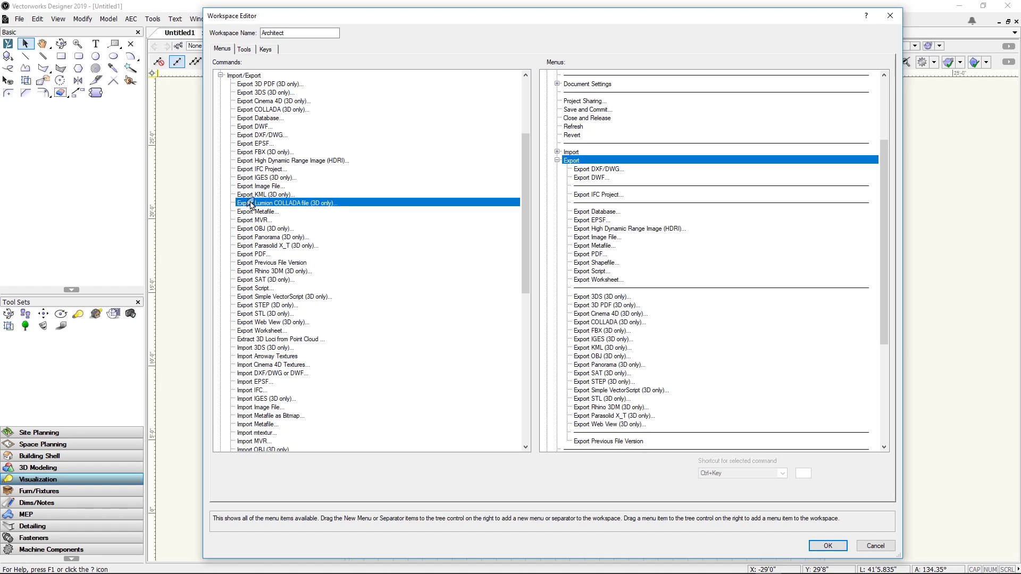
left_click_drag(252, 205, 614, 294)
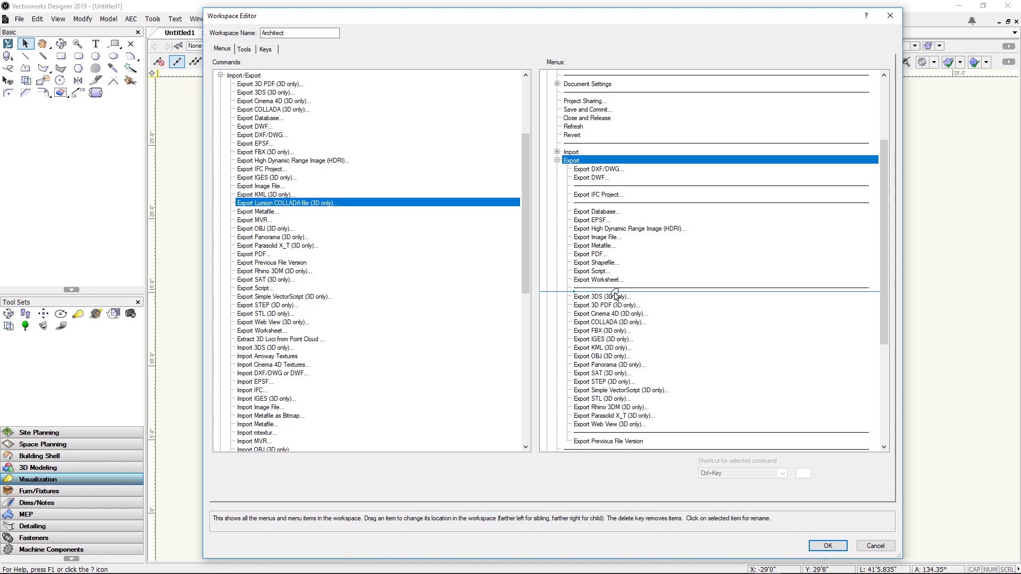
left_click_drag(616, 296, 615, 296)
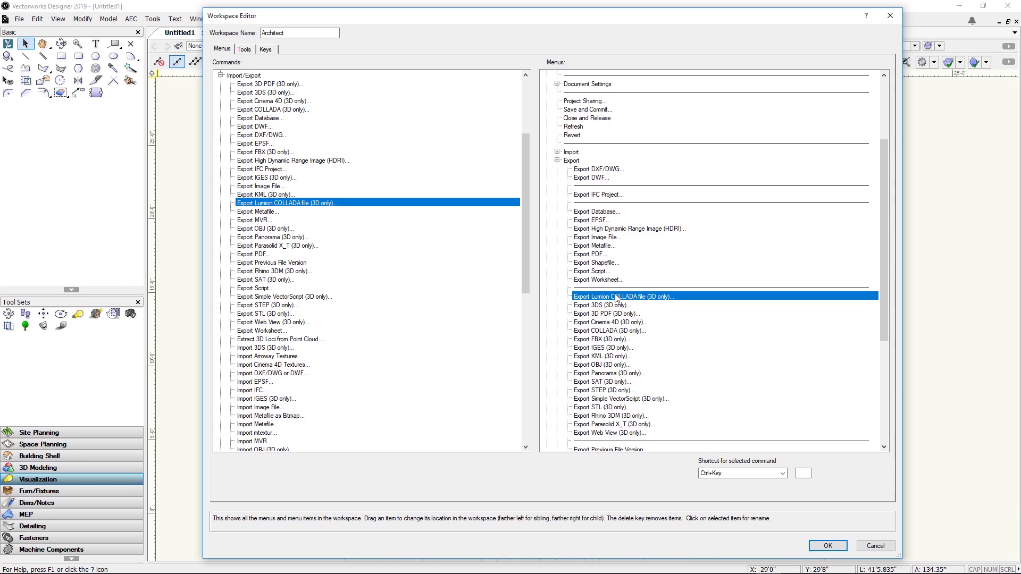
left_click(819, 548)
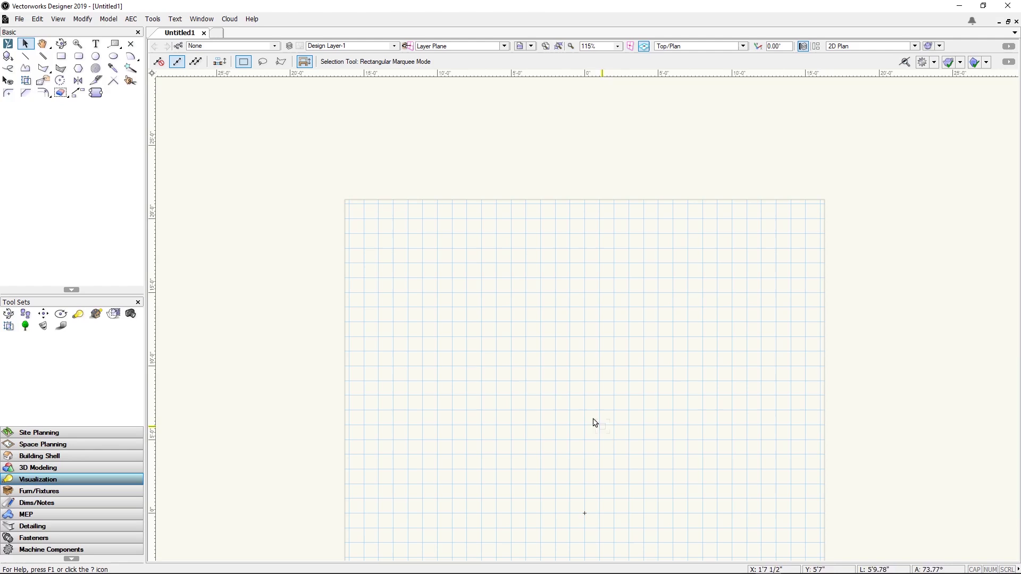
left_click(20, 20)
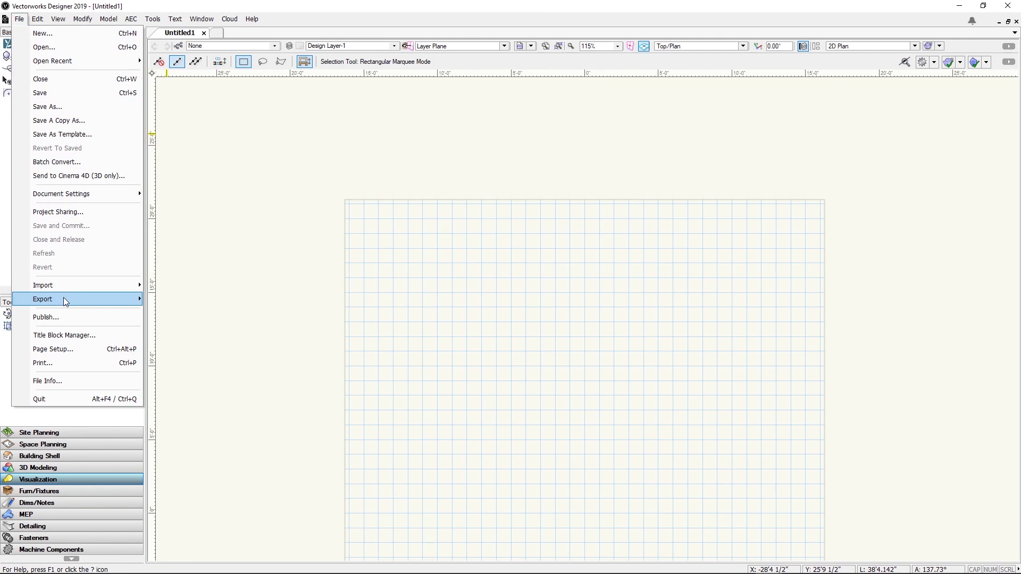
mouse_move(64, 300)
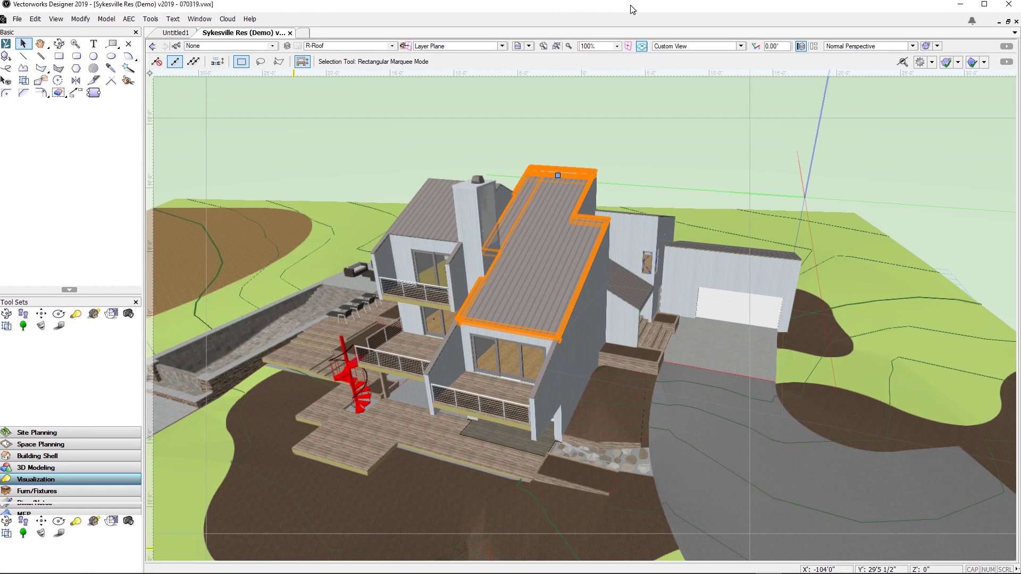
Arrange the Vectorworks and Lumion windows side by side and start a new Plain scene in Lumion
left_click_drag(632, 9, 1, 32)
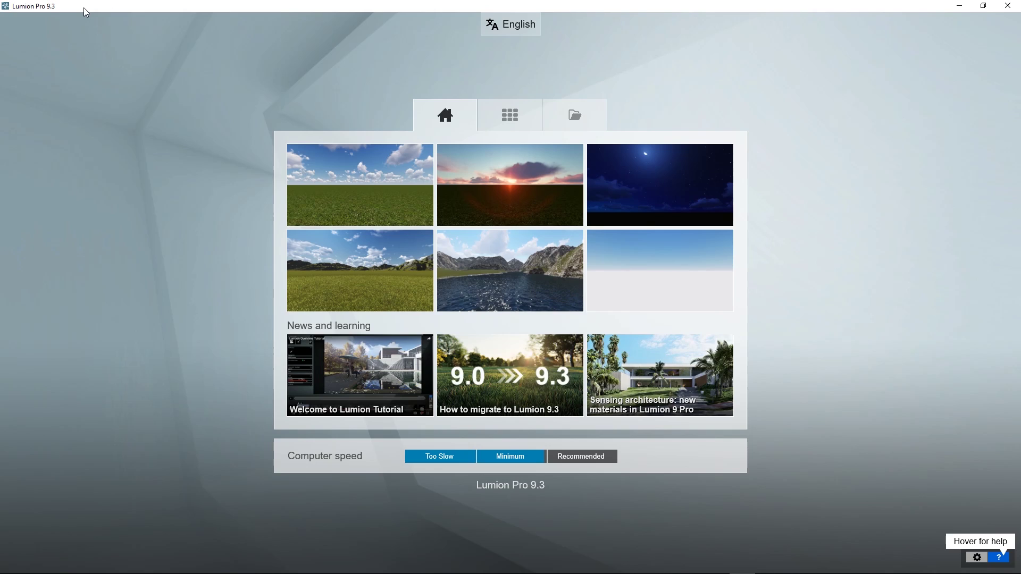
left_click_drag(84, 7, 602, 19)
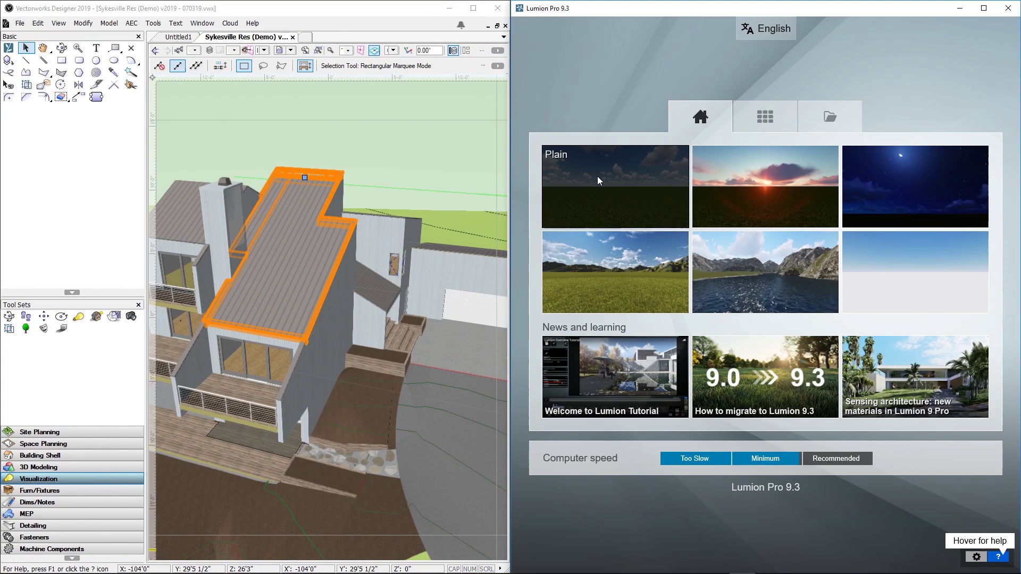
left_click(596, 181)
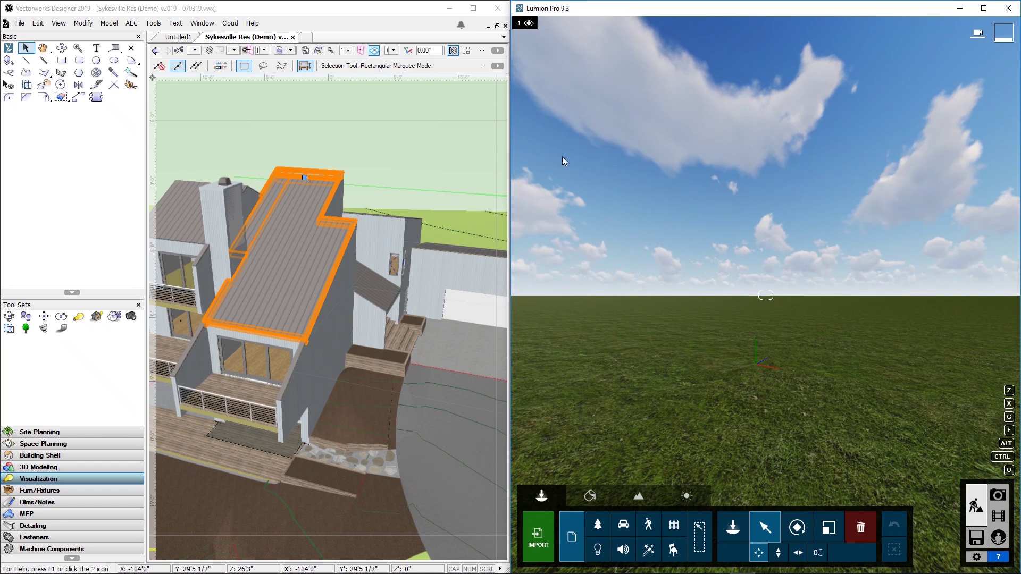
Start LiveSync for the Sykesville Res model in Vectorworks and bring the whole synced house into view in Lumion
left_click(203, 11)
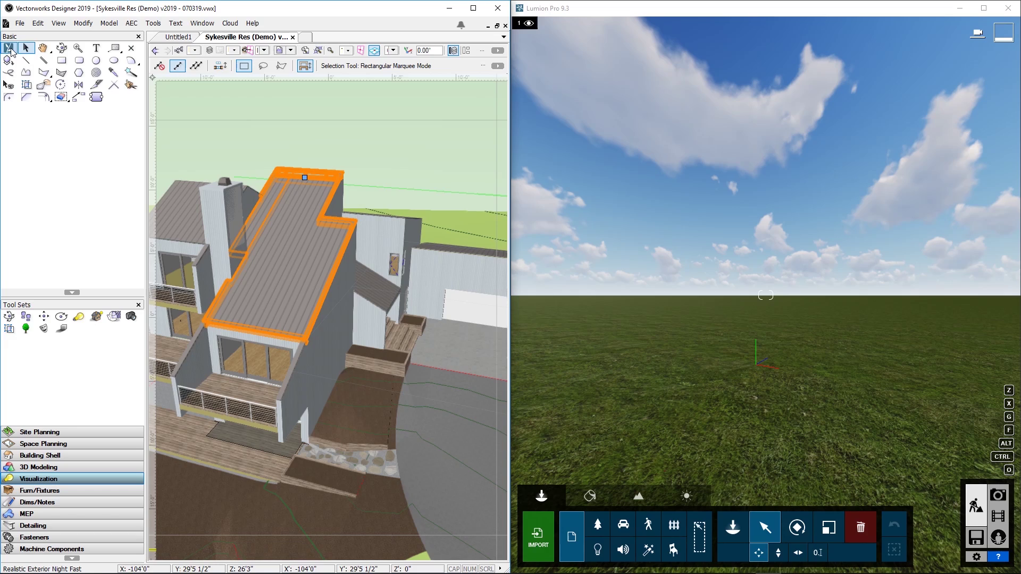
left_click(9, 48)
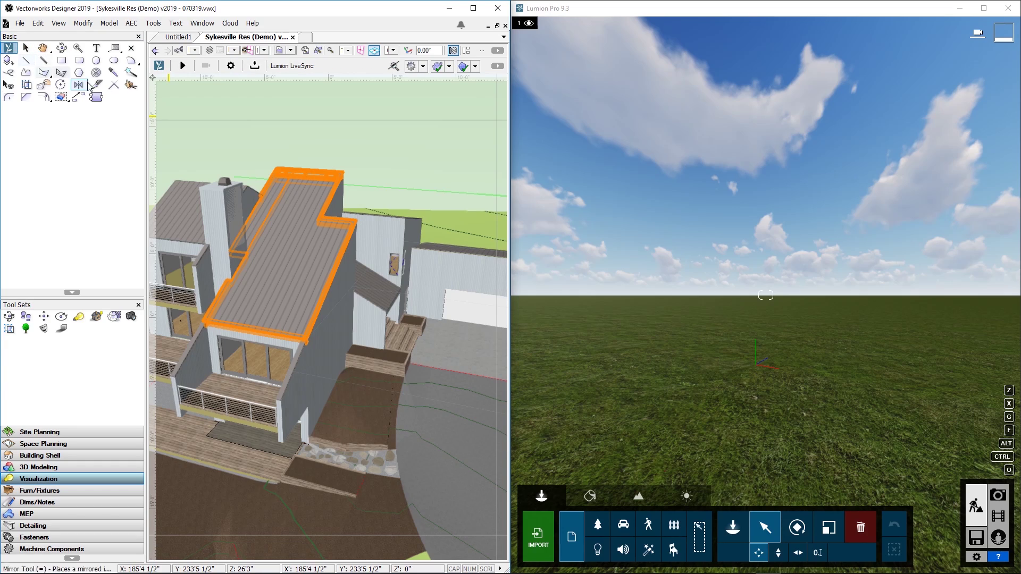
left_click(183, 66)
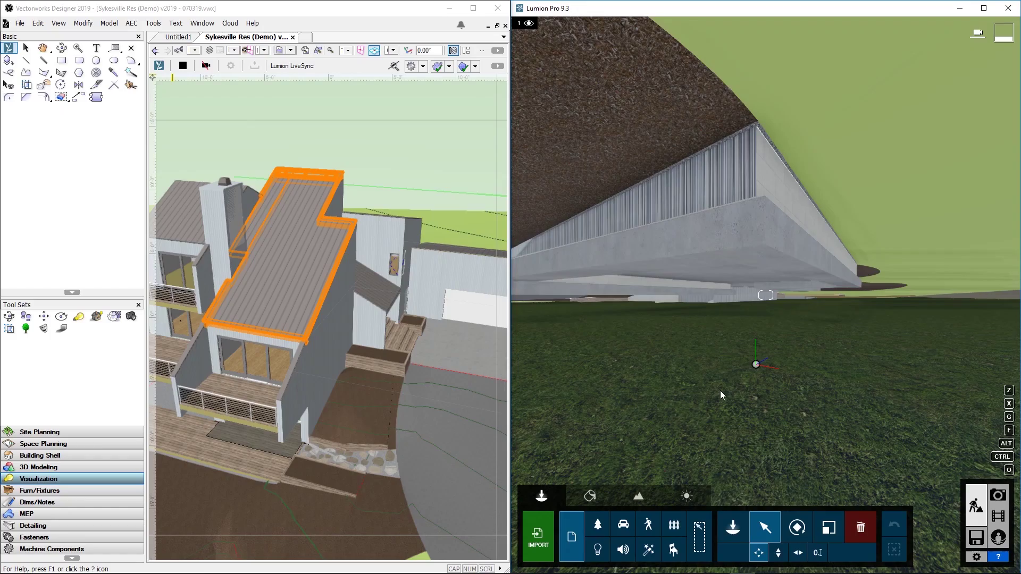
right_click_drag(729, 292, 738, 273)
scroll(735, 280, "down", 10)
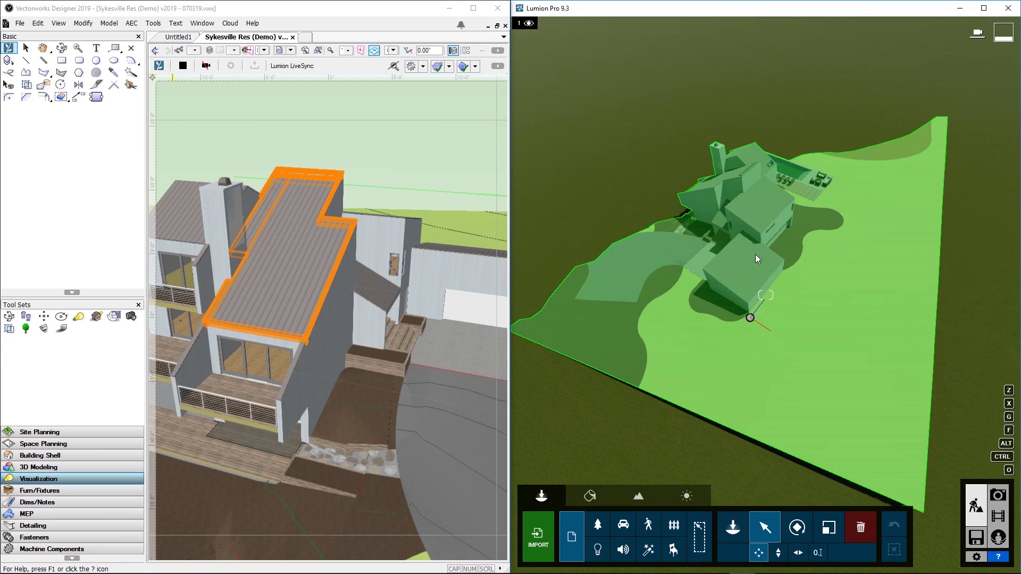
Turn on LiveSync camera synchronization and fly over the Vectorworks model so the Lumion camera follows
left_click(207, 67)
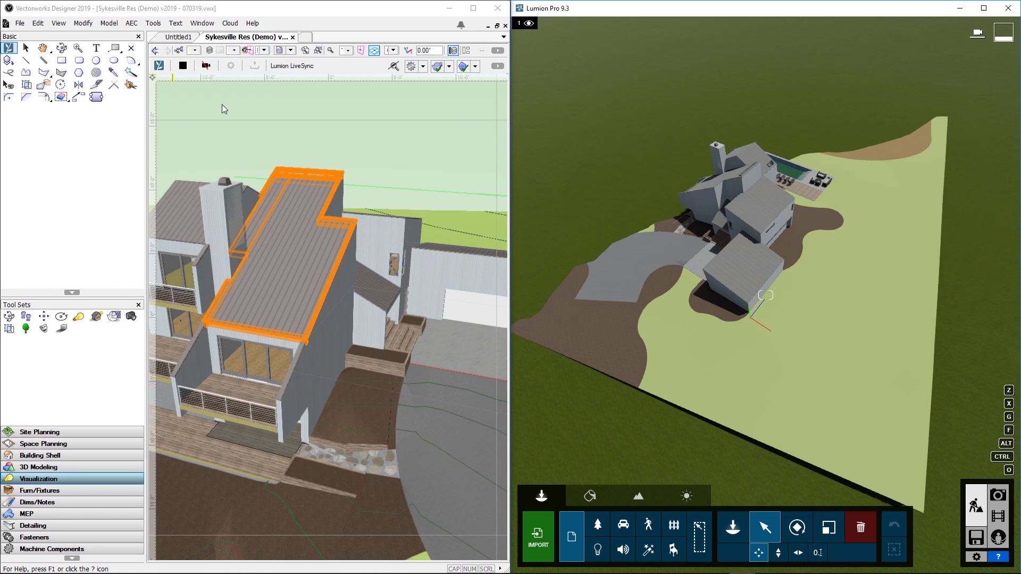
left_click(260, 159)
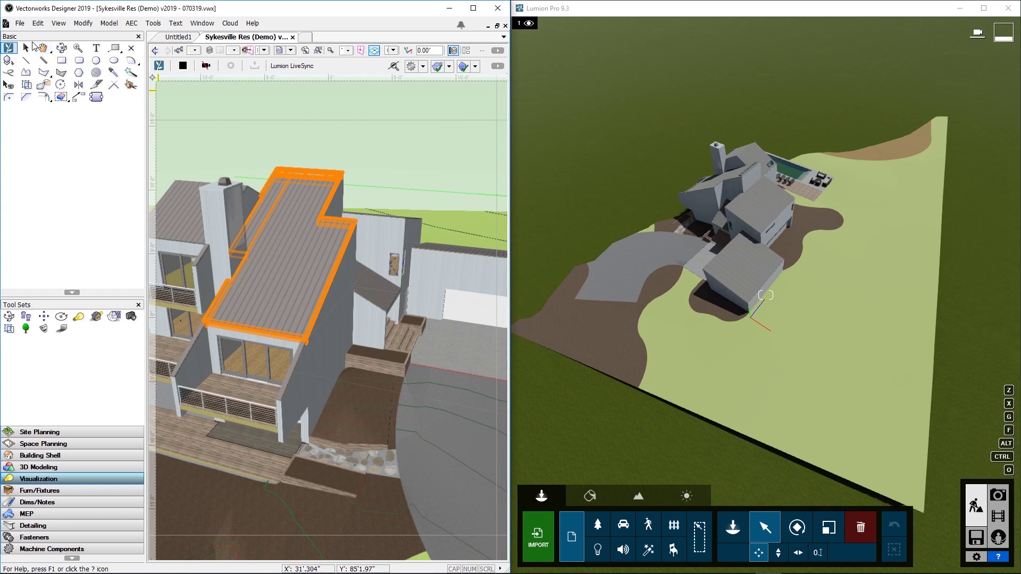
left_click(60, 48)
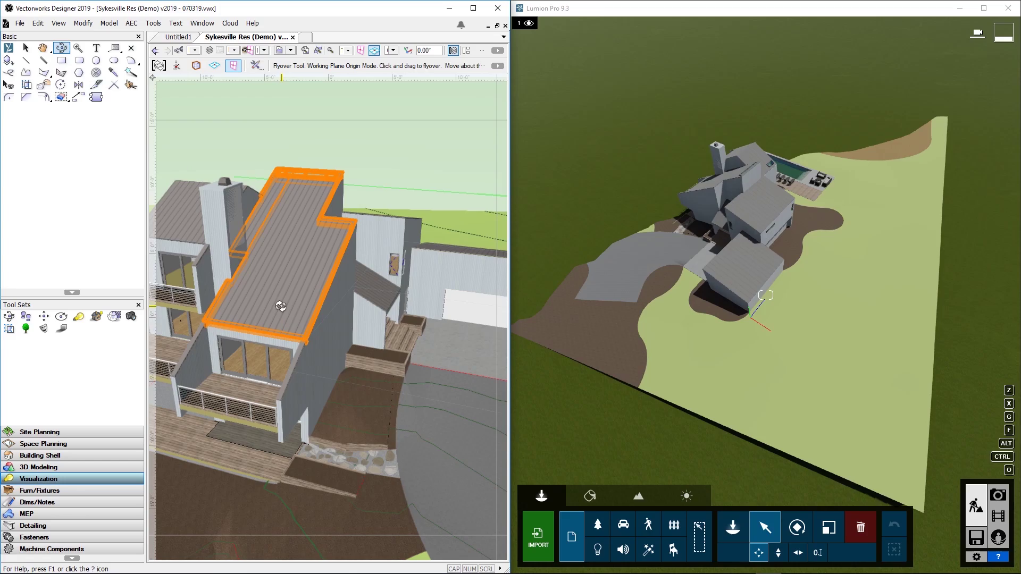
left_click_drag(280, 307, 244, 228)
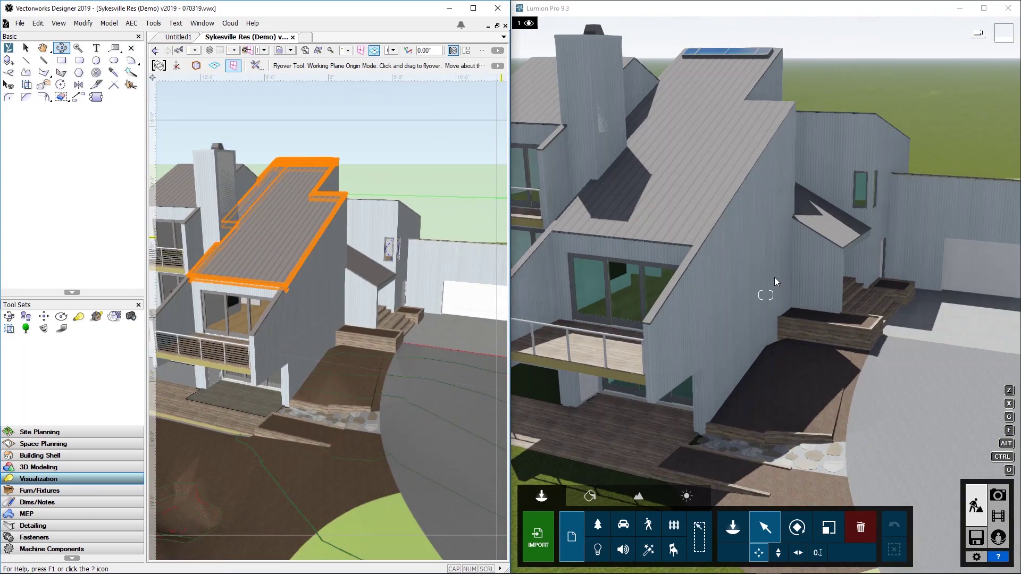
Examine the synced house in Lumion by moving its camera independently, and fly over the Vectorworks model again to match the views
left_click(774, 276)
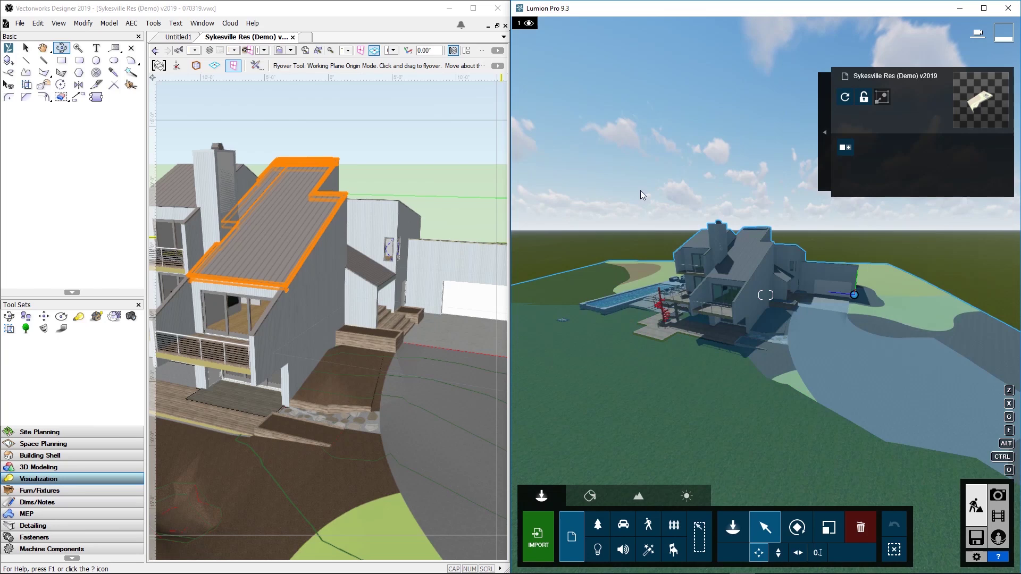
left_click(642, 153)
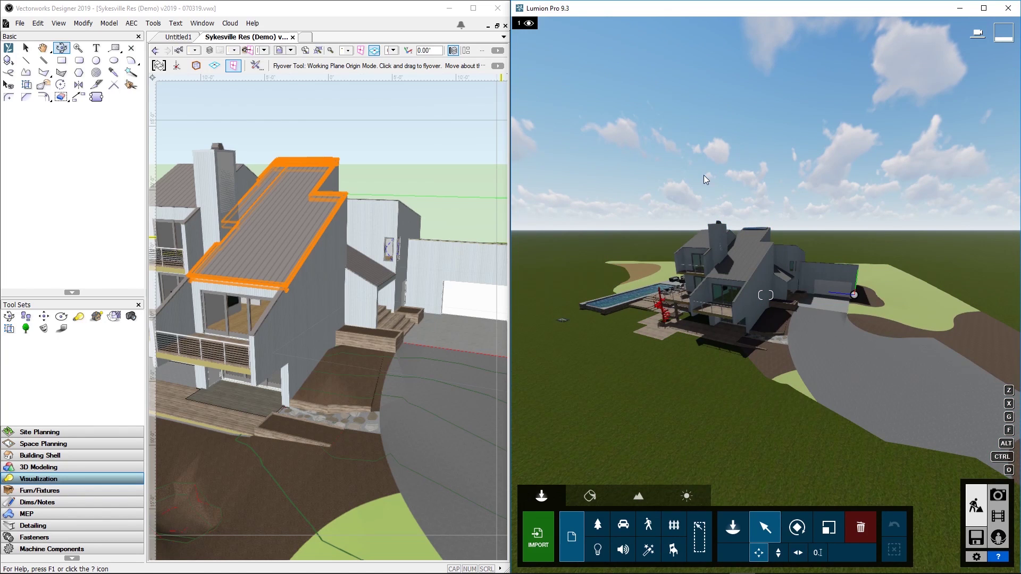
scroll(726, 207, "up", 2)
scroll(727, 207, "up", 2)
scroll(629, 177, "up", 4)
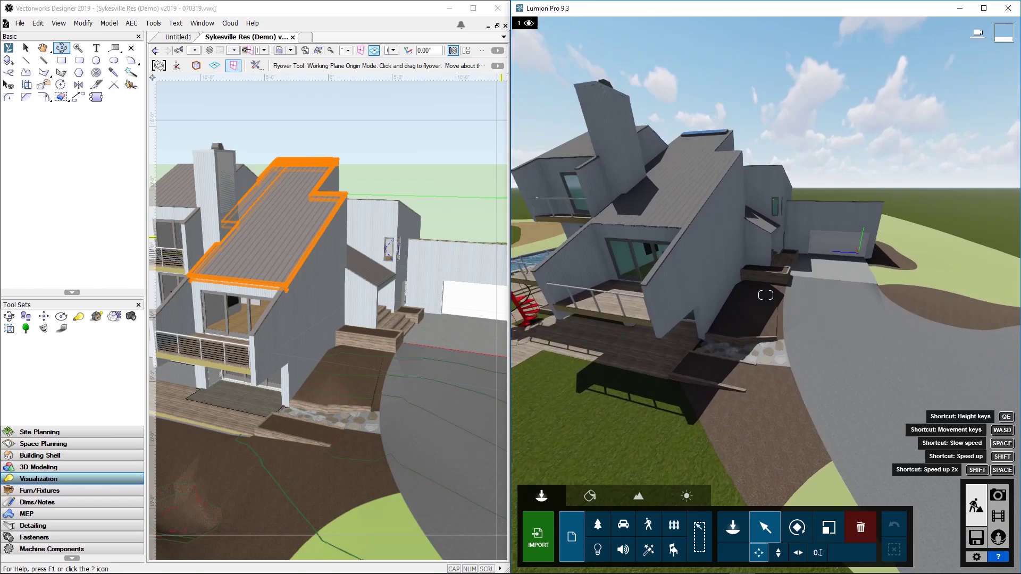
scroll(765, 295, "down", 5)
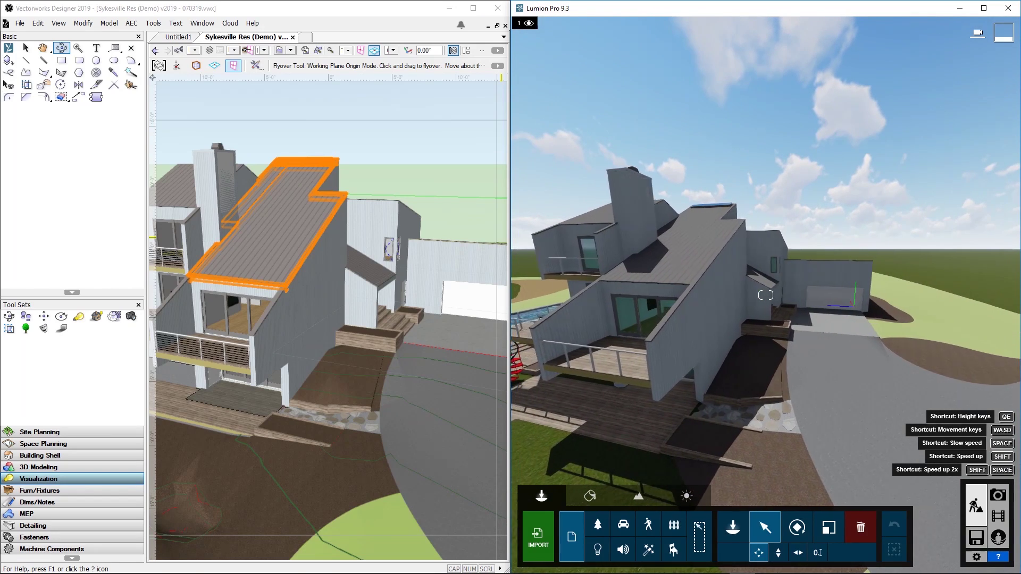
right_click_drag(766, 296, 766, 296)
left_click(276, 11)
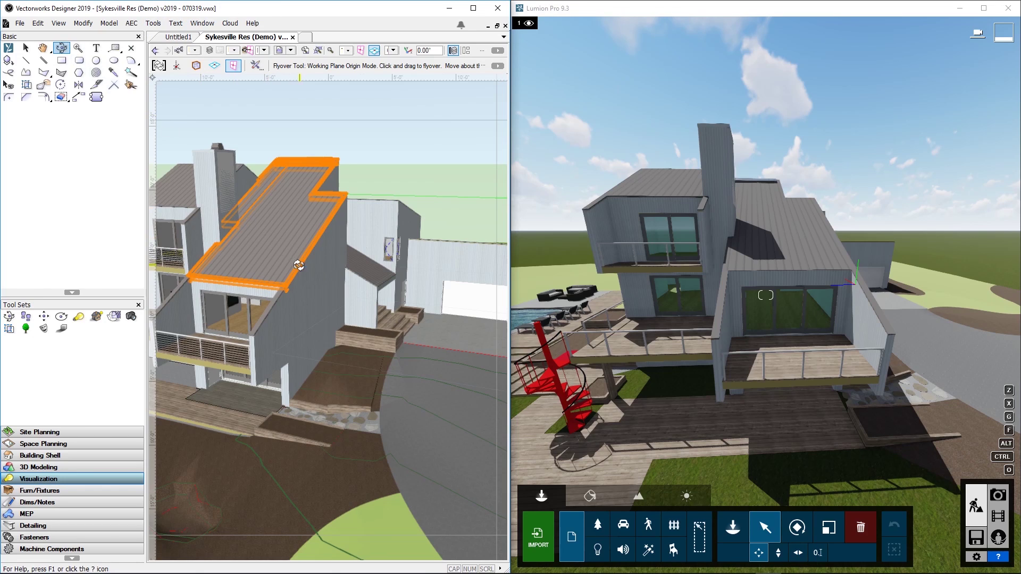
left_click_drag(301, 284, 406, 244)
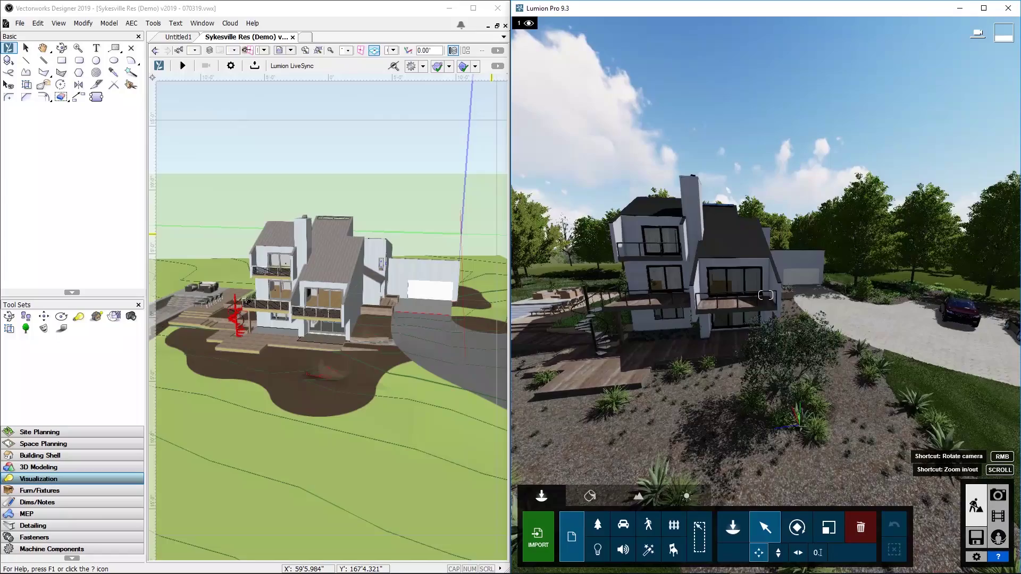
Start LiveSync from the Vectorworks model with the landscaped Lumion scene open, keeping the LiveSync tool active
left_click(723, 293)
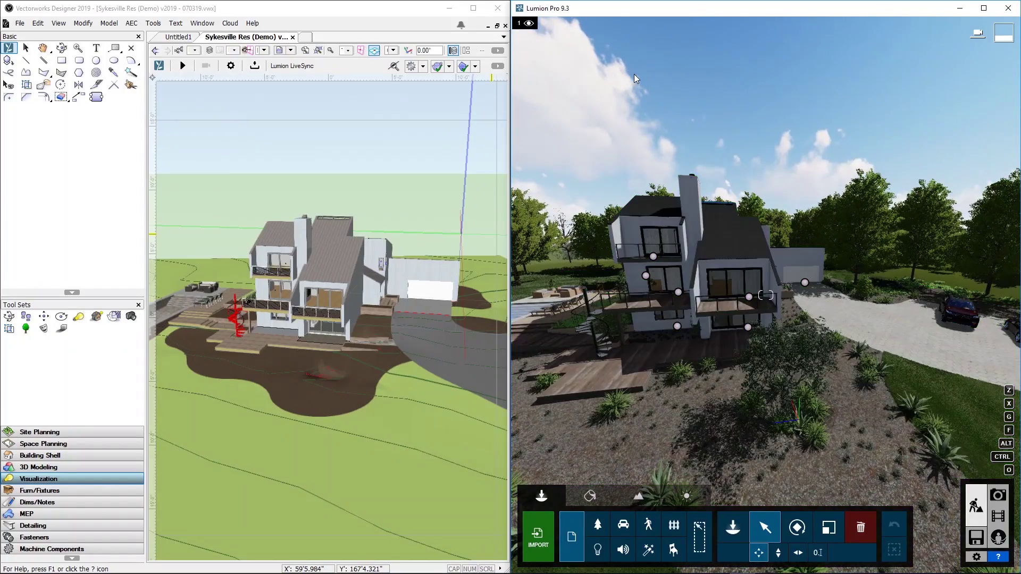
left_click(207, 99)
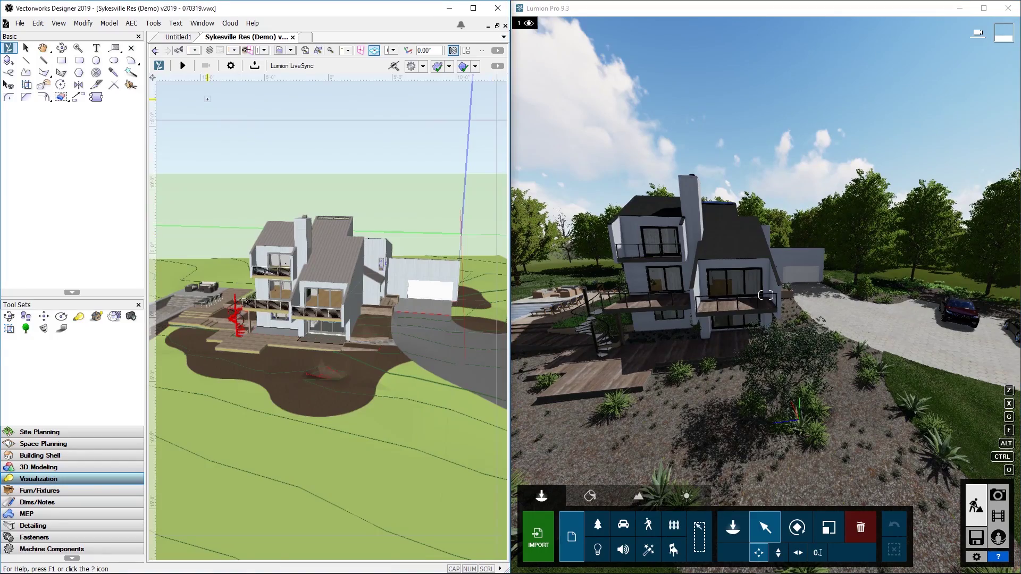
left_click(183, 66)
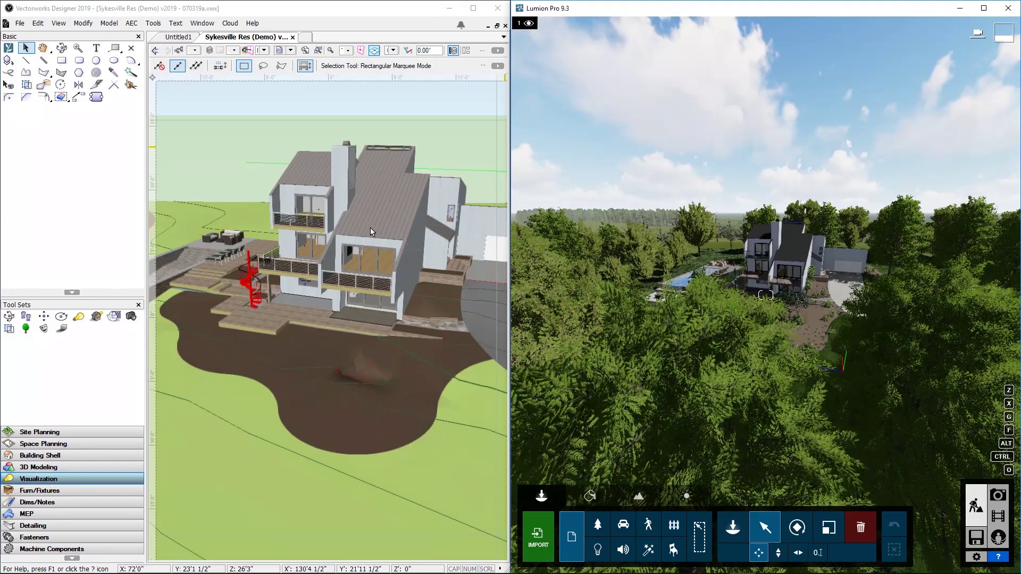
left_click(10, 49)
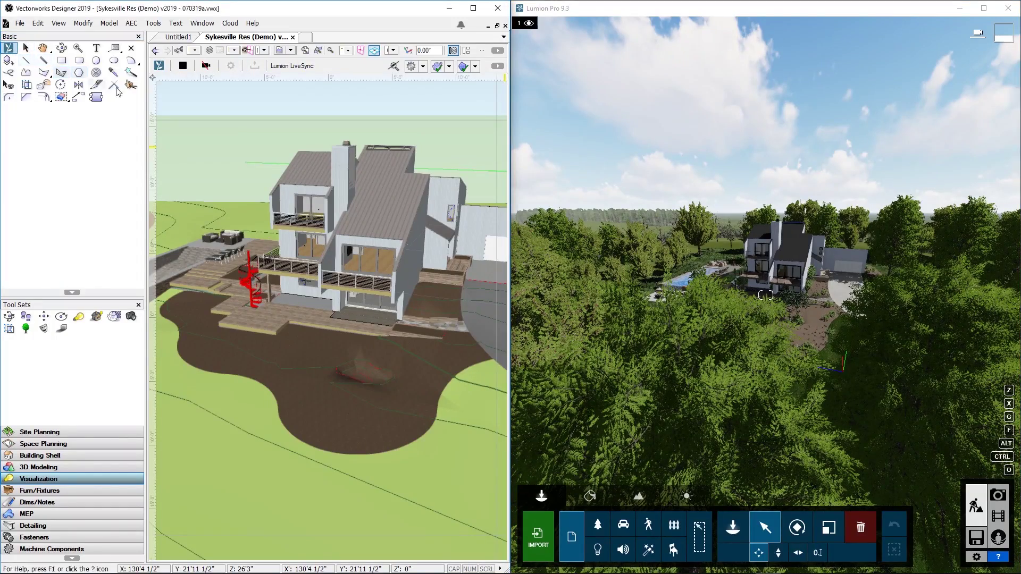
Select the imported Sykesville Res (Demo) v2019 model in Lumion, link it to the running LiveSync session, and clear the selection
left_click(827, 278)
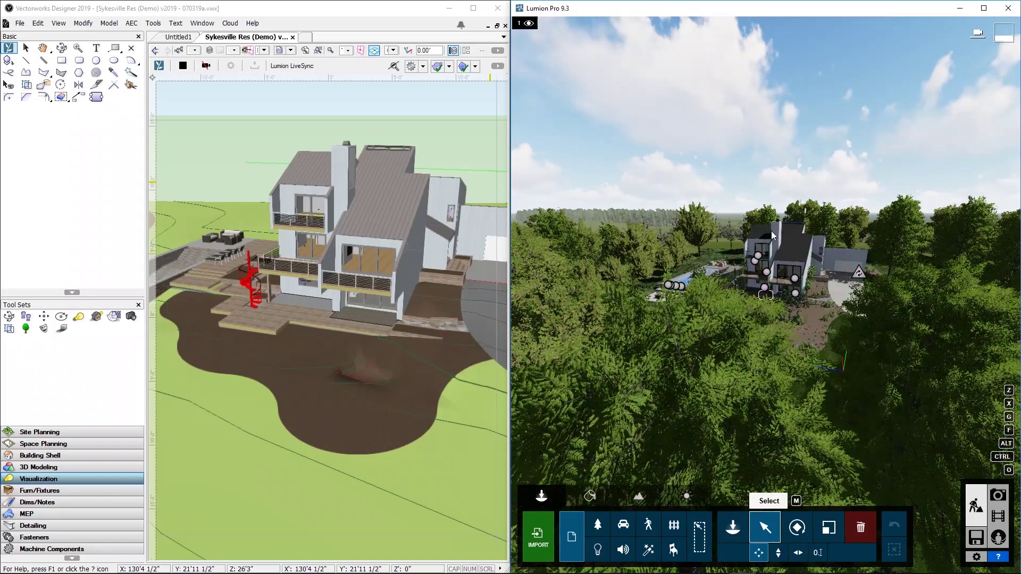
scroll(793, 257, "up", 3)
left_click(803, 244)
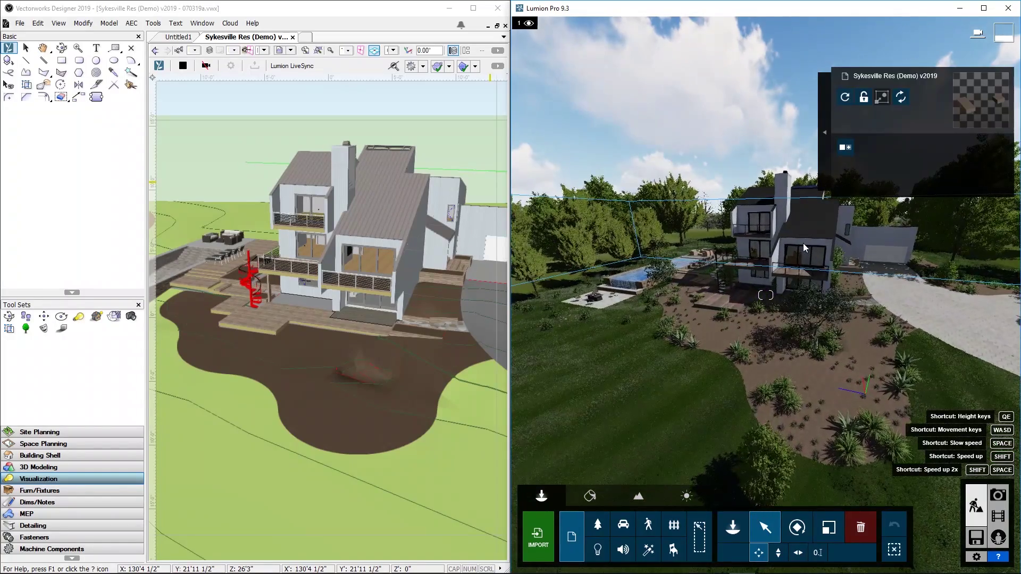
left_click(901, 97)
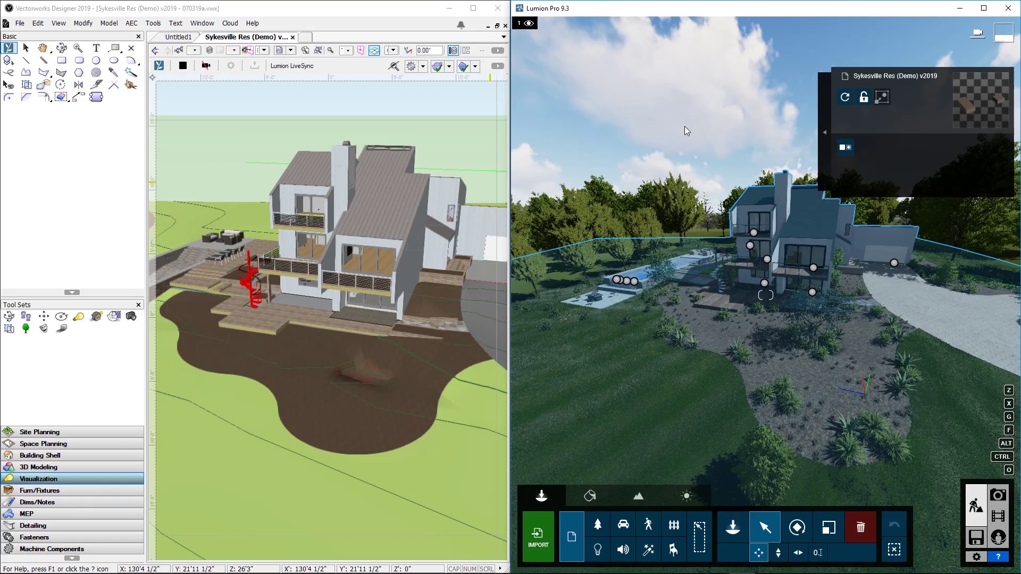
left_click(623, 550)
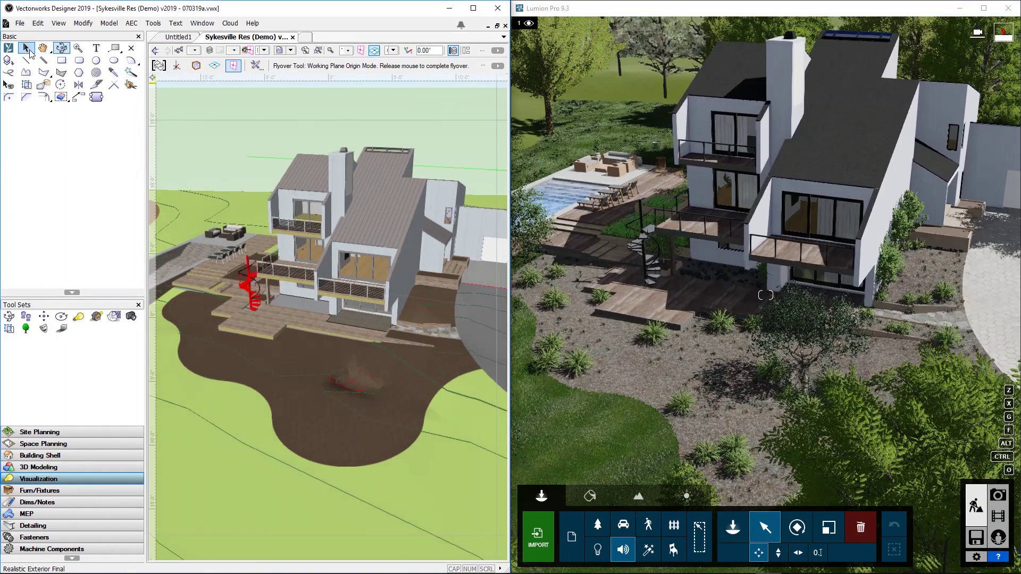
Delete the house's large front roof in Vectorworks to test the live update in Lumion, and undo the deletion
left_click(380, 204)
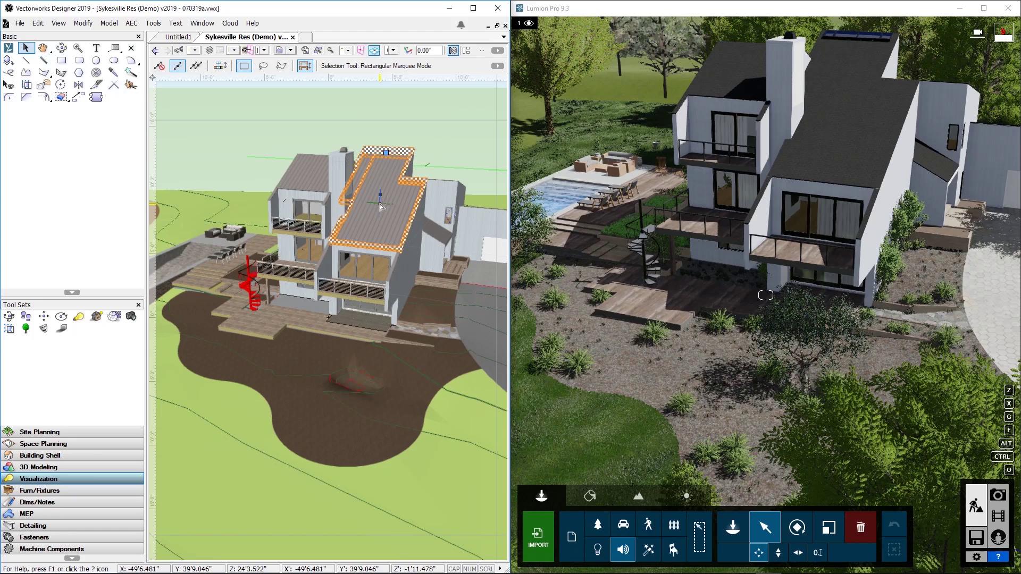
key("Delete")
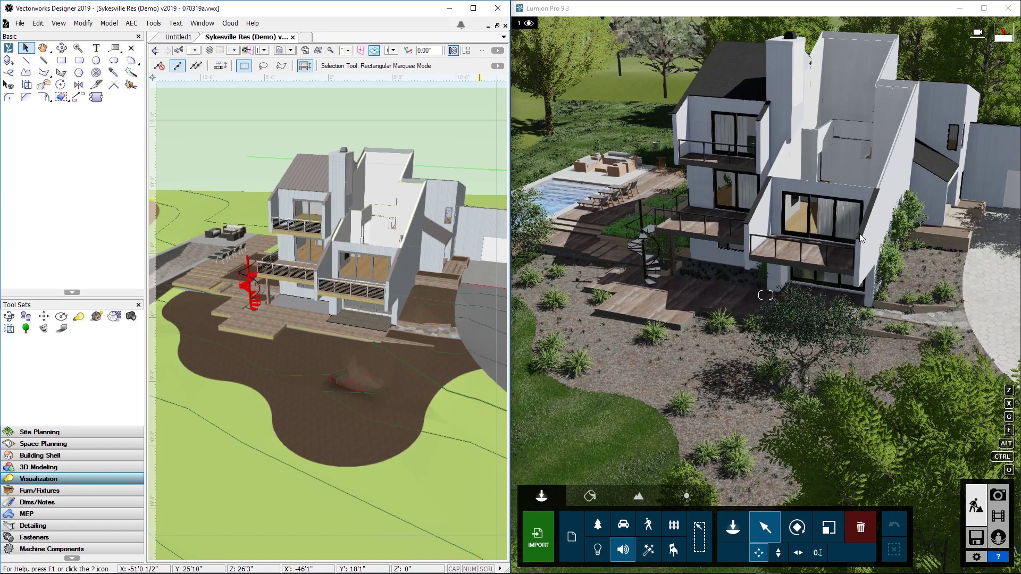
key("ctrl+z")
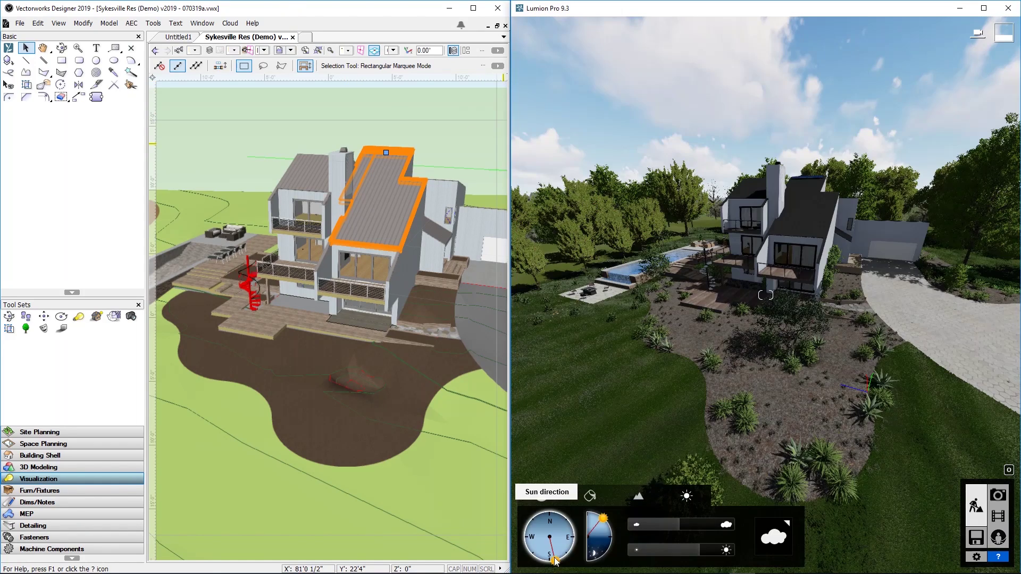
Rotate the sun direction toward the northwest in Lumion, and deselect the roof and fly over the model in Vectorworks
left_click_drag(553, 559, 536, 524)
left_click(541, 496)
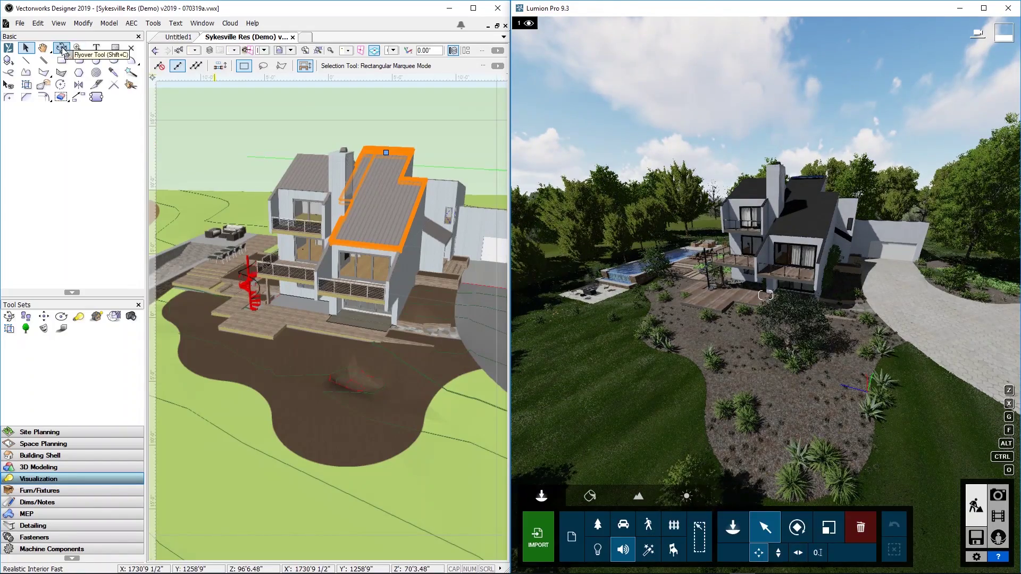
left_click(244, 126)
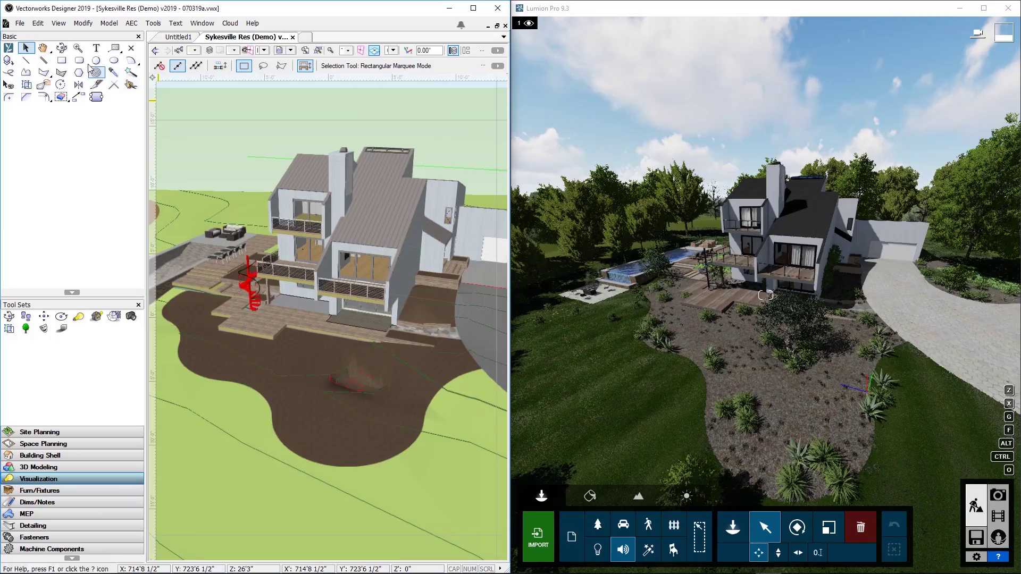
left_click(61, 51)
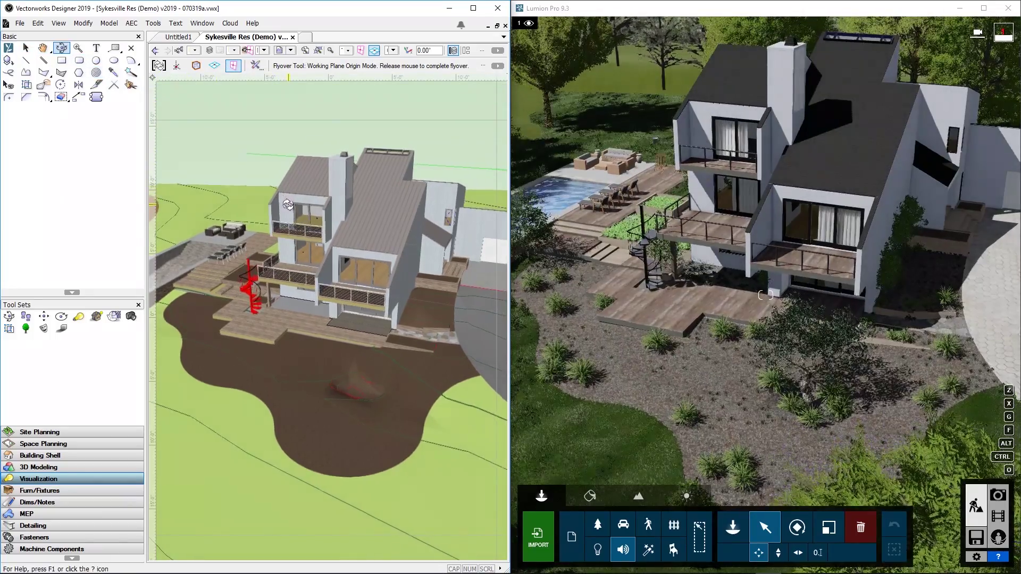